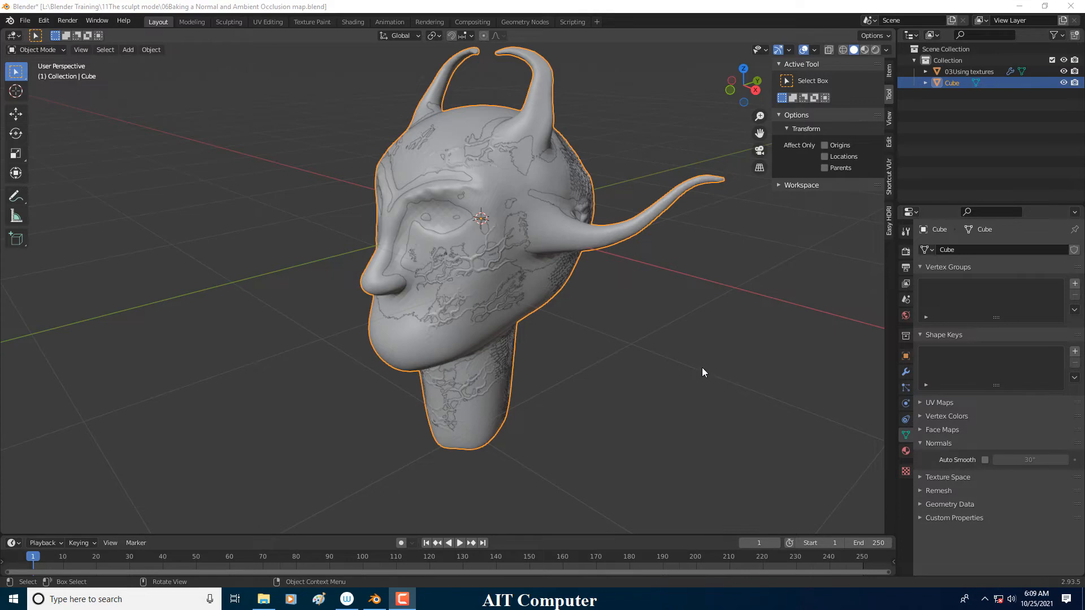
- Hide the detailed Cube head and select the 03Using textures head underneath it
middle_click_drag(584, 334, 549, 319)
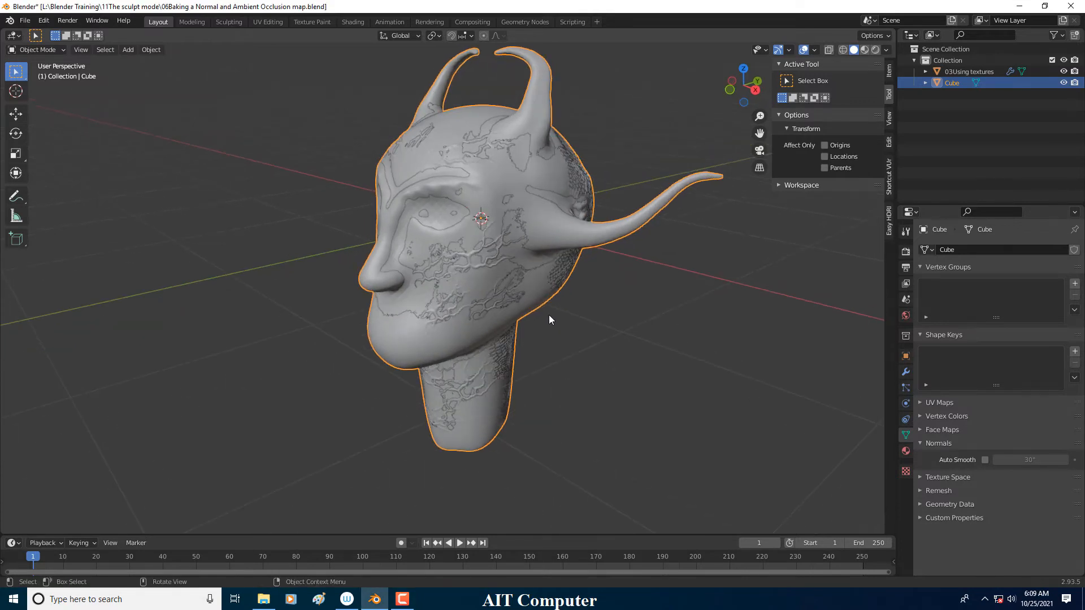
scroll(553, 317, "up", 3)
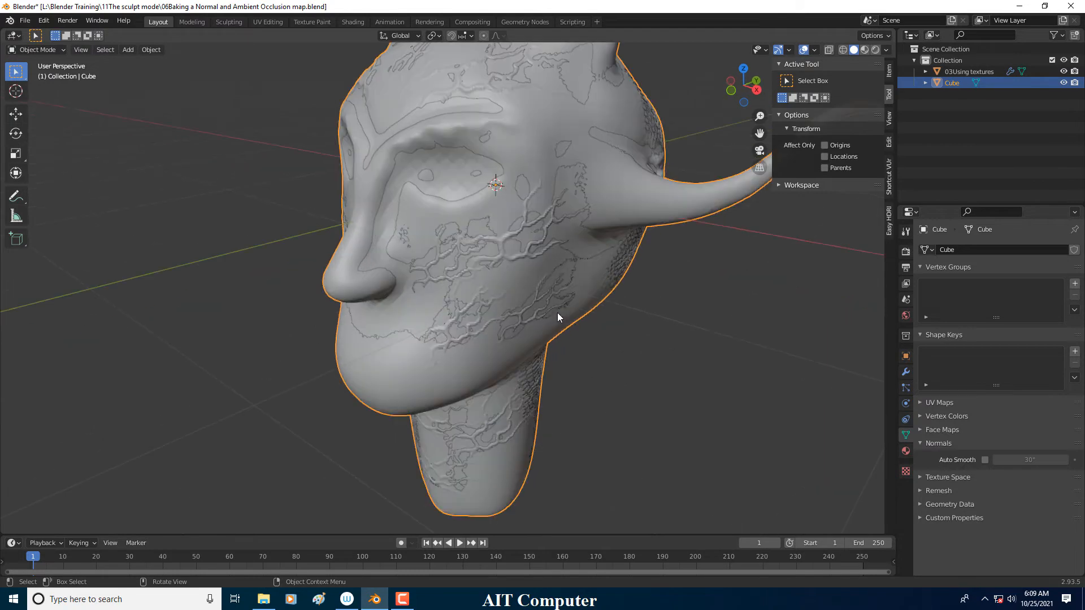
left_click(1063, 82)
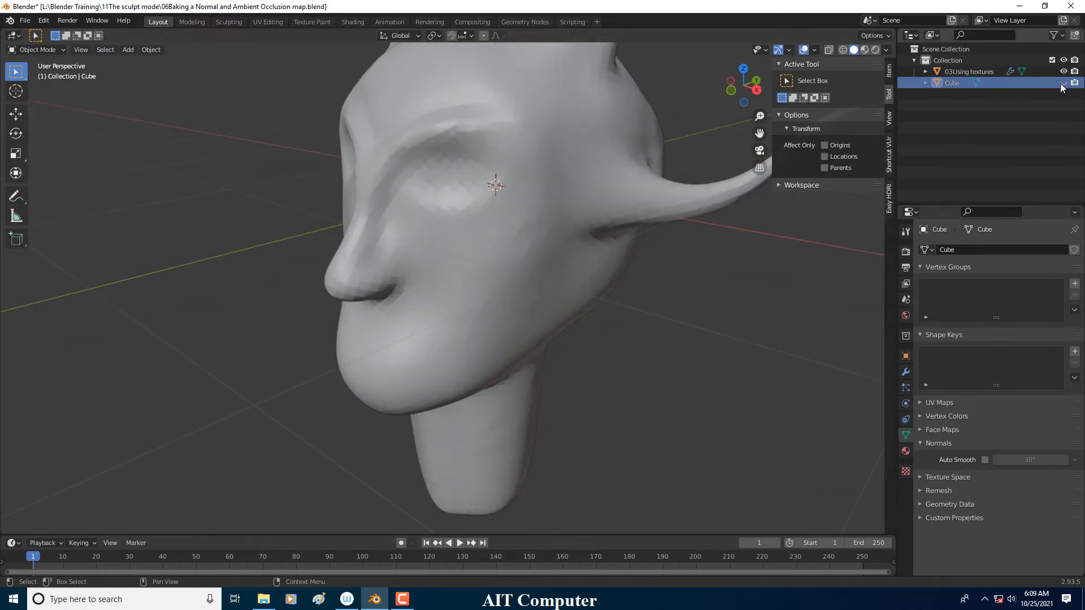
scroll(503, 250, "down", 3)
mouse_move(507, 242)
middle_mouse_down()
mouse_move(552, 243)
mouse_move(502, 239)
middle_mouse_up()
left_click(502, 235)
left_click(618, 277)
left_click(510, 248)
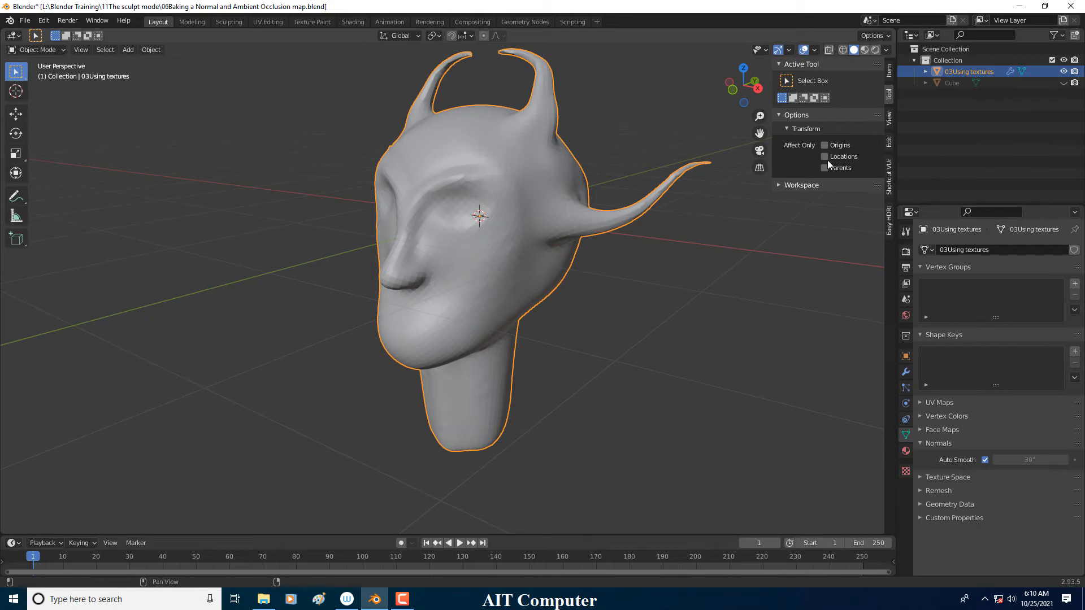
- Show only the detailed Cube head and turn on the Wireframe geometry overlay
left_click(1063, 72)
left_click(1062, 72)
left_click(1063, 72)
left_click(1063, 82)
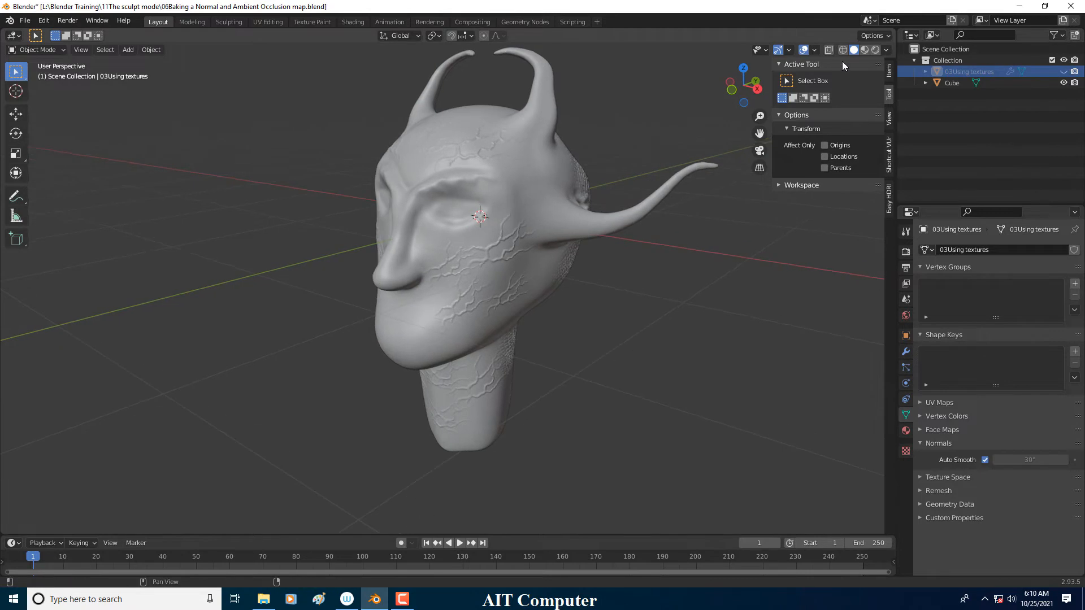
left_click(814, 50)
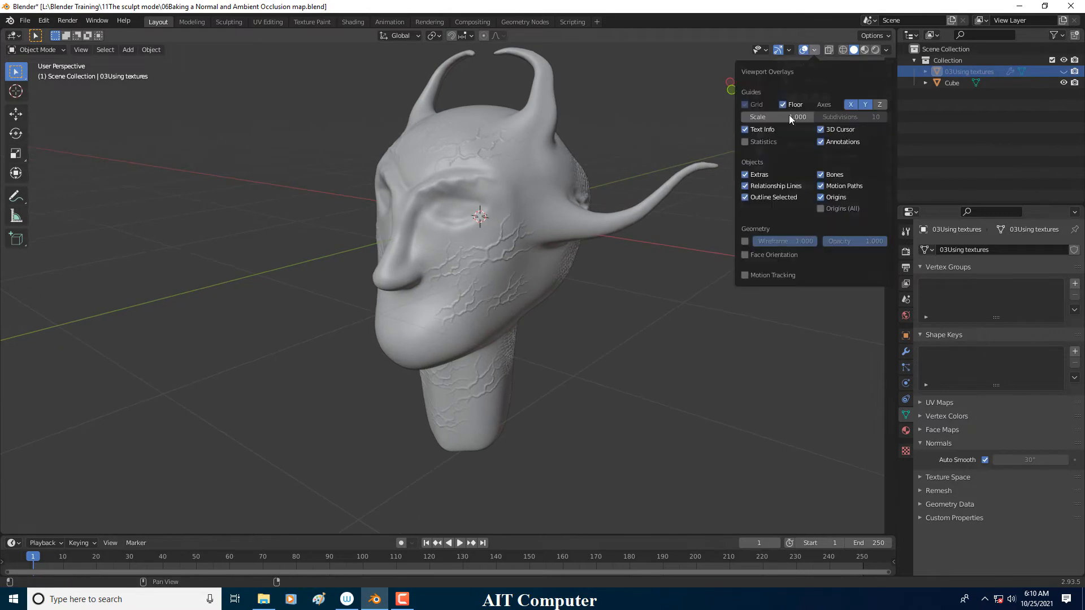
left_click(745, 241)
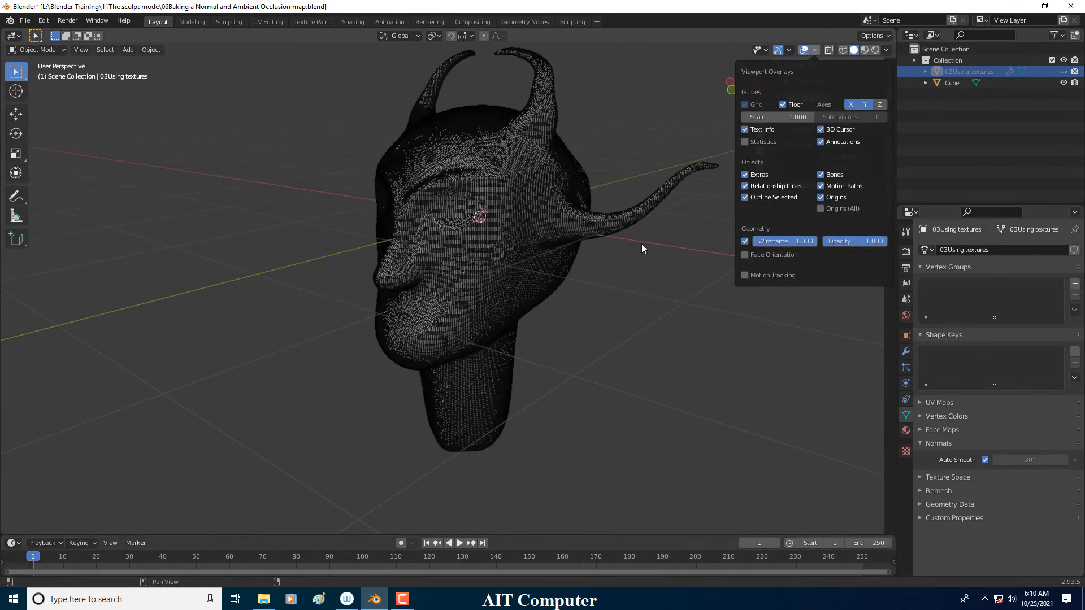
- Show only the 03Using textures head and examine its wireframe density
left_click(1063, 82)
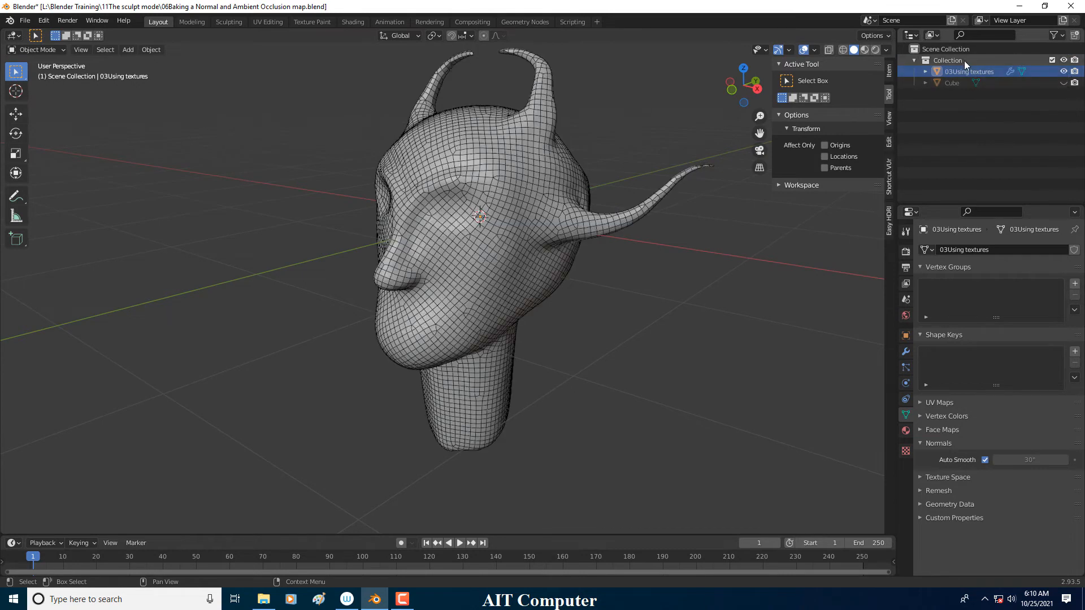
middle_click_drag(529, 185, 505, 195)
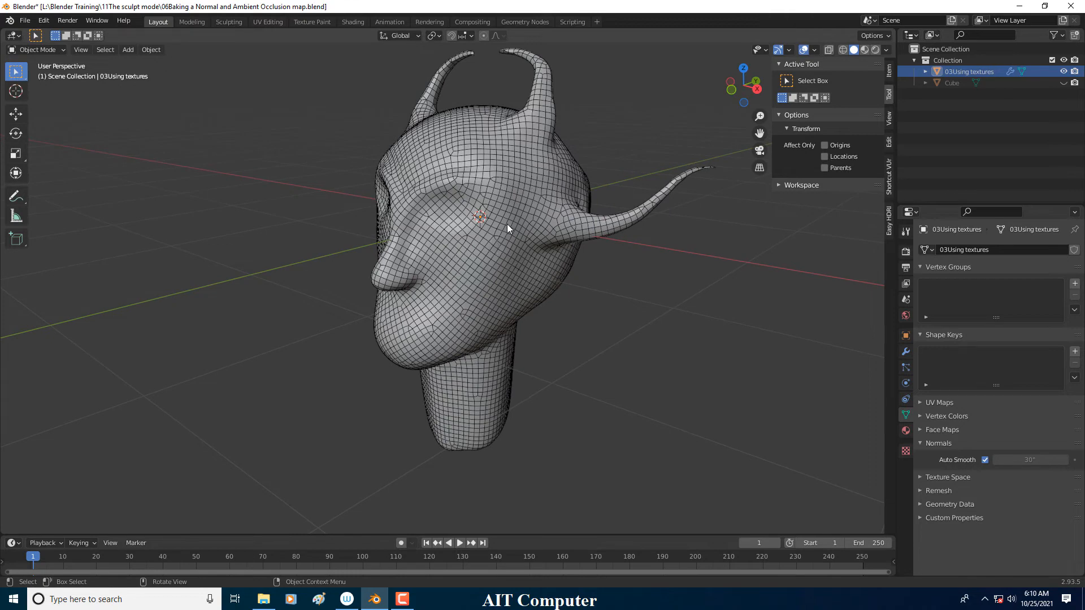
mouse_move(506, 223)
middle_mouse_down()
mouse_move(524, 208)
mouse_move(417, 219)
mouse_move(466, 201)
mouse_move(446, 203)
mouse_move(477, 210)
mouse_move(526, 198)
middle_mouse_up()
scroll(512, 210, "up", 3)
scroll(512, 210, "down", 3)
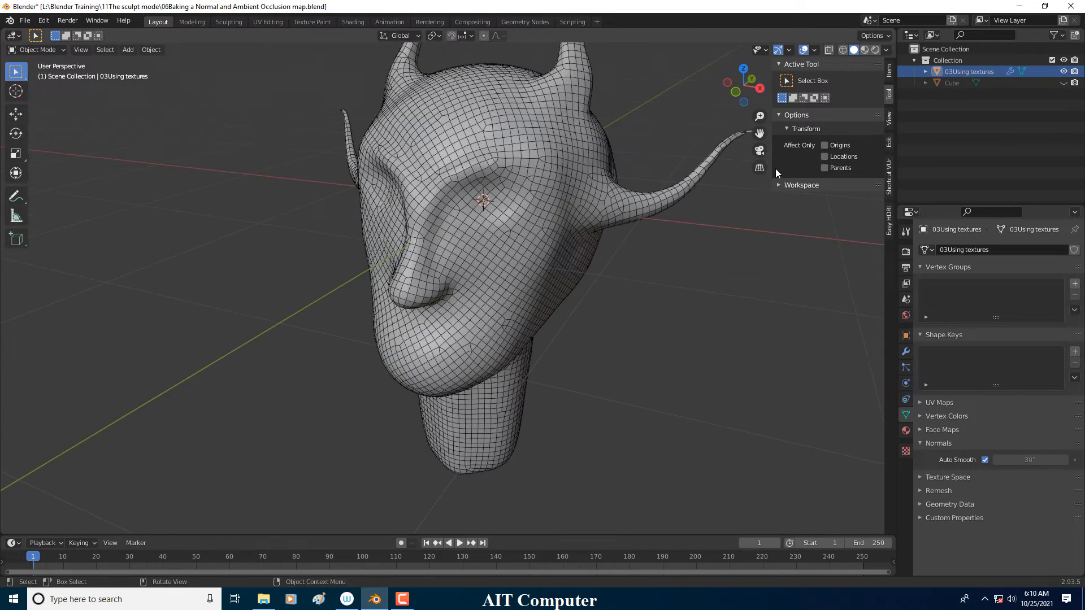
- Make both heads visible and leave 03Using textures as the selected object with its Subdivision modifier shown
left_click(1063, 83)
left_click(1024, 104)
left_click(1011, 71)
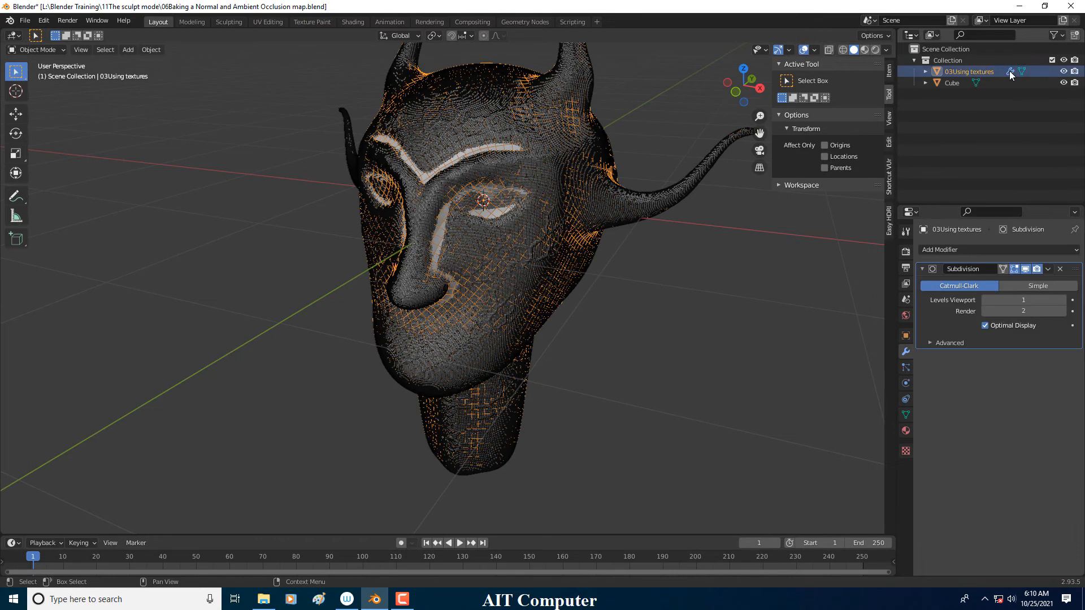
left_click(988, 107)
left_click(955, 71)
left_click(955, 83)
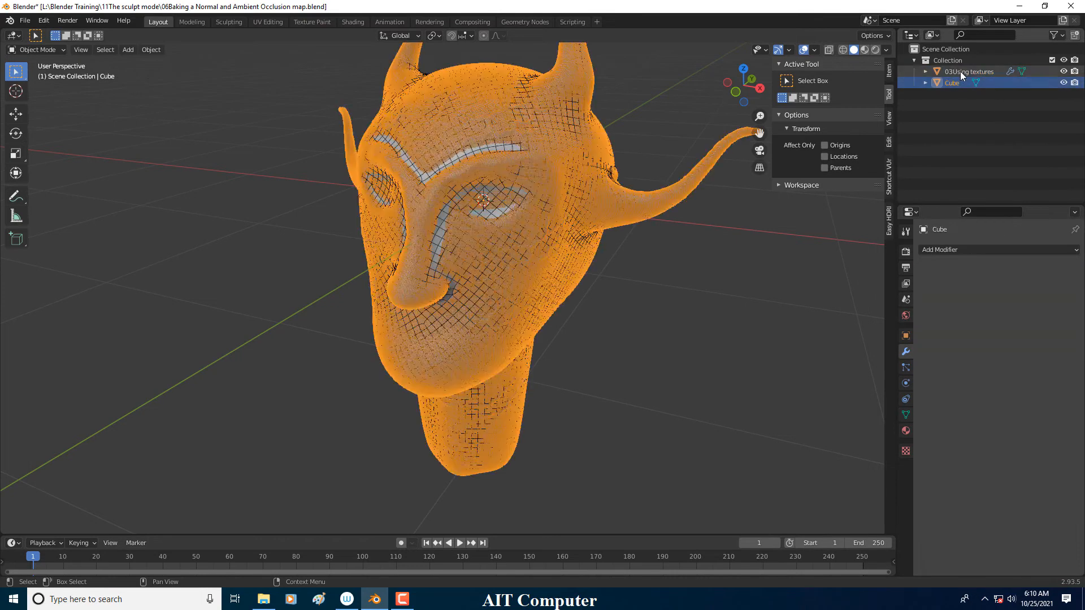
left_click(961, 71)
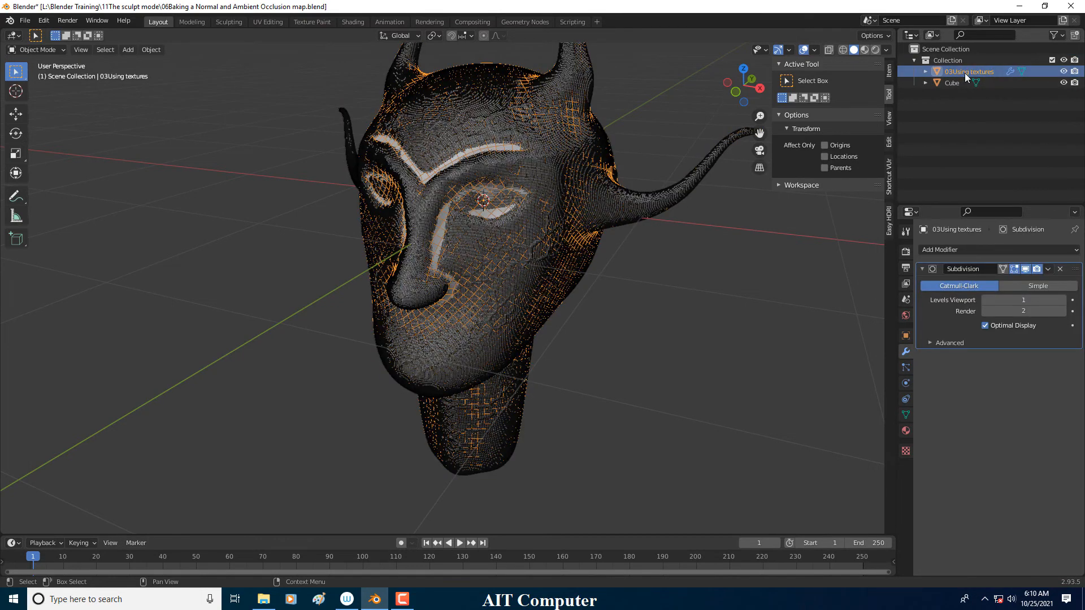
- Unwrap the whole 03Using textures mesh in the UV Editing workspace with Smart UV Project at a 66° angle limit
left_click(266, 21)
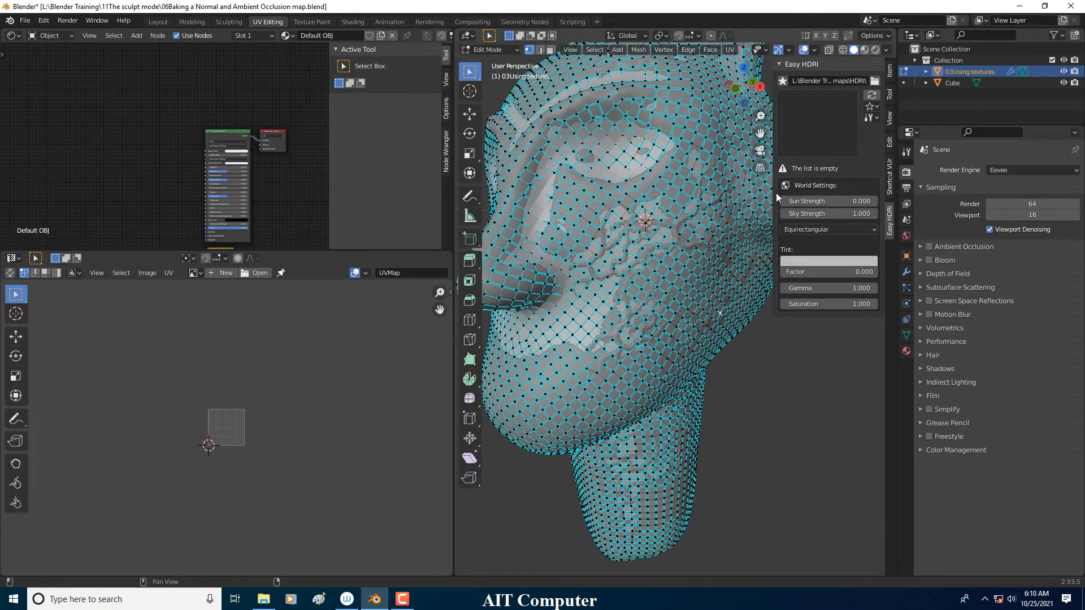
key("a")
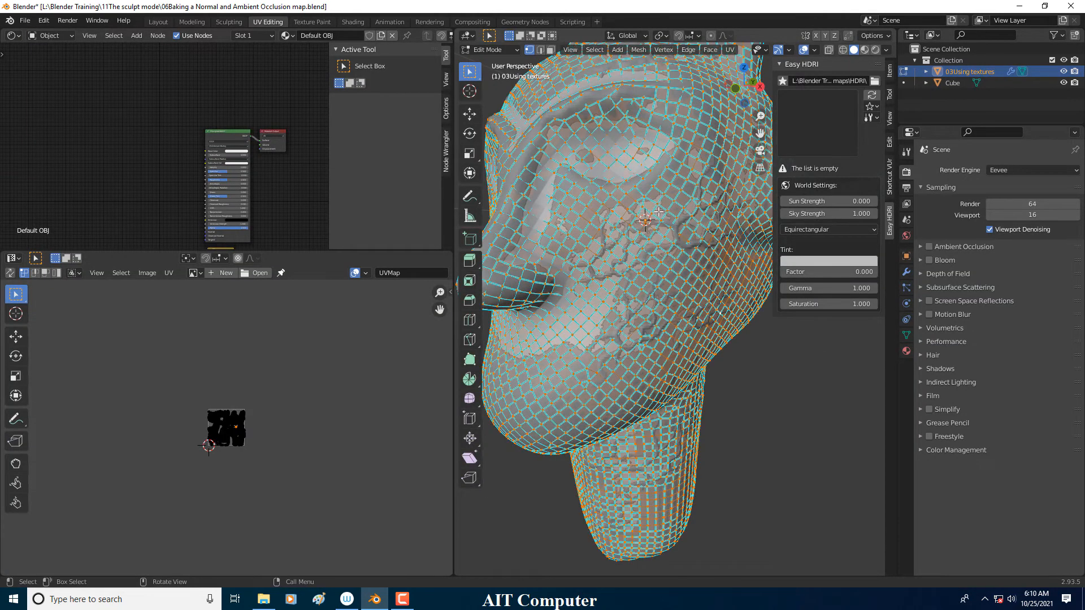
key("u")
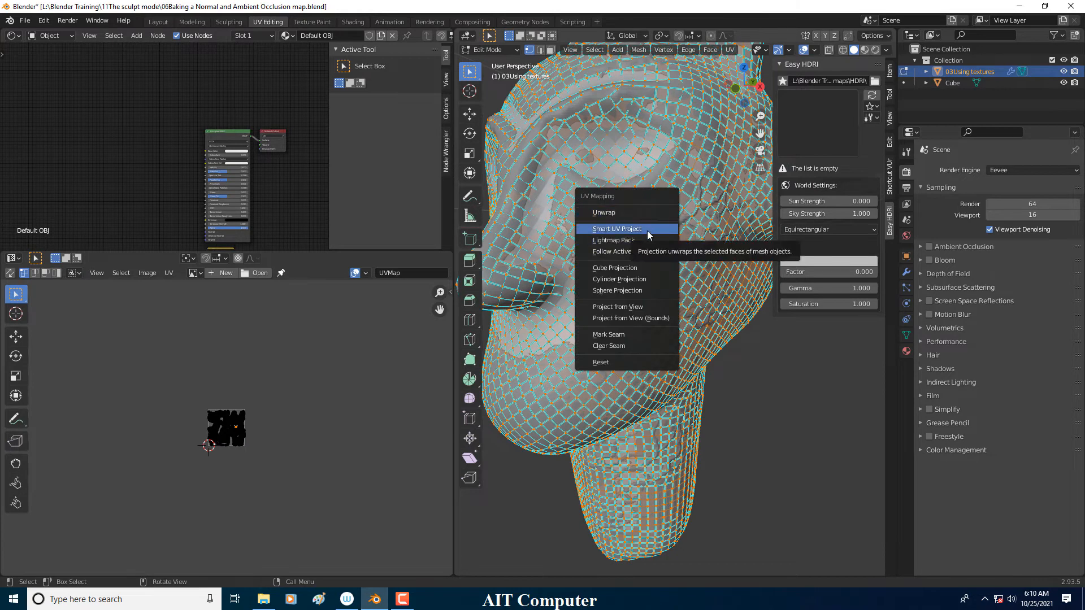
left_click(647, 231)
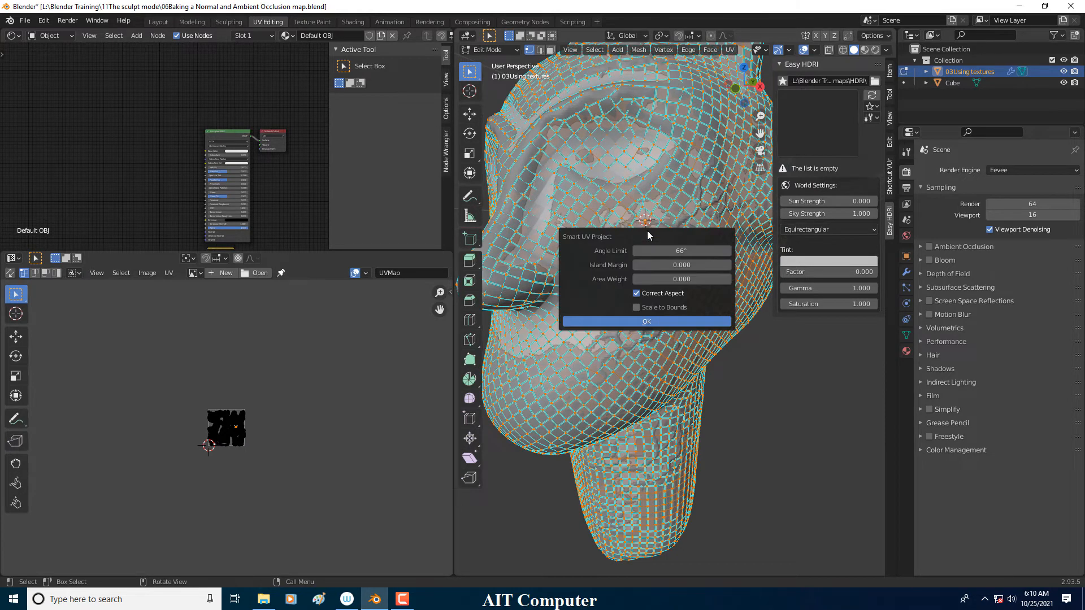
left_click(645, 323)
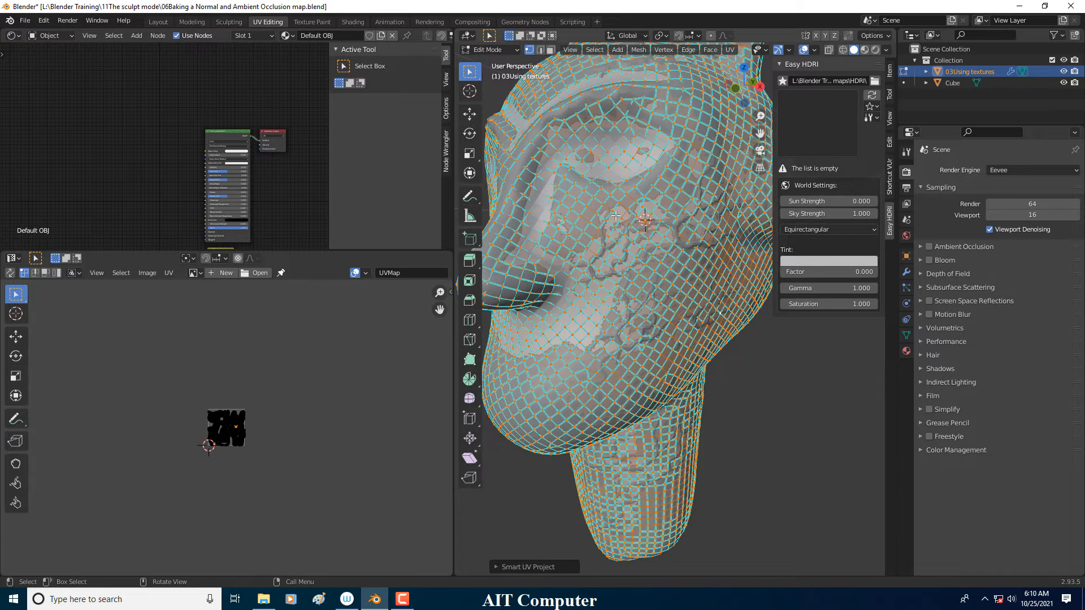
middle_click_drag(634, 250, 591, 338)
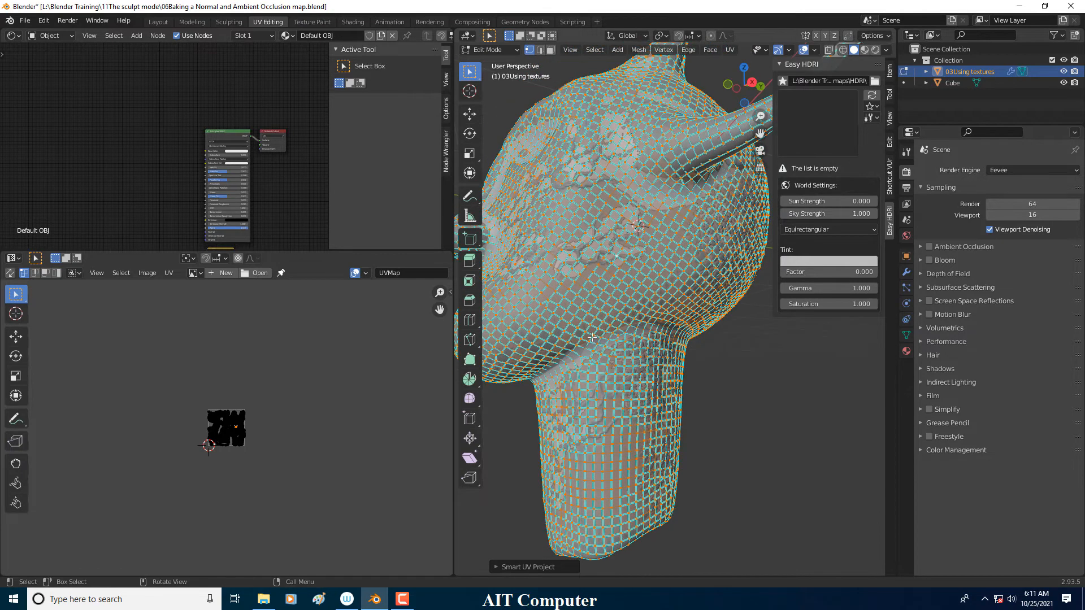
mouse_move(648, 303)
middle_mouse_down()
mouse_move(632, 312)
mouse_move(656, 228)
middle_mouse_up()
scroll(611, 260, "up", 2)
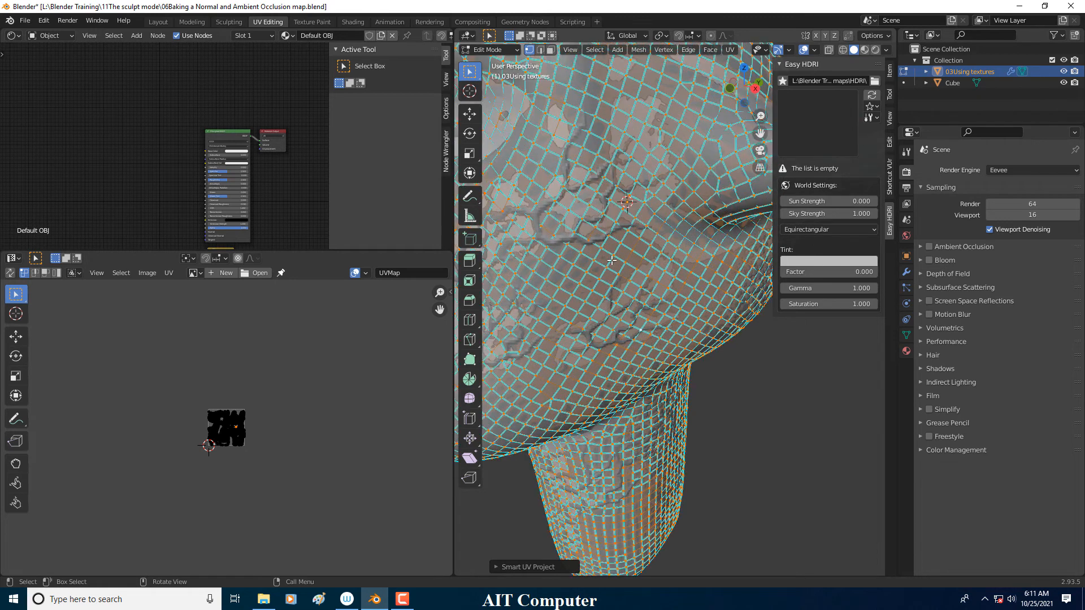
scroll(627, 251, "up", 2)
scroll(627, 251, "down", 2)
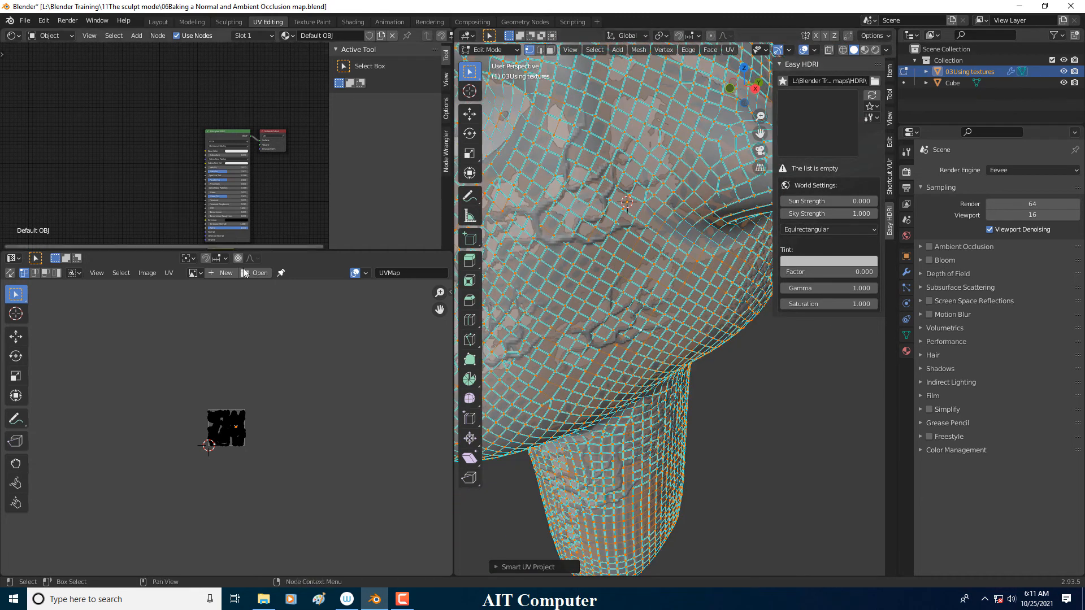
scroll(633, 270, "up", 2)
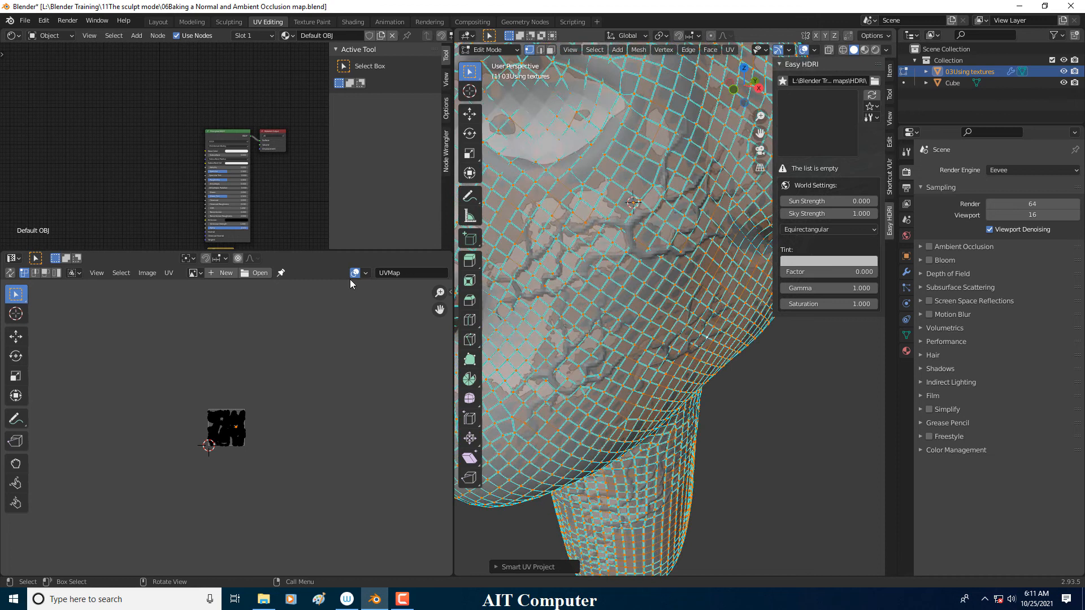
- Create a new blank 1024 × 1024 px image named "normal" in the UV editor and check it in the image list
left_click(214, 273)
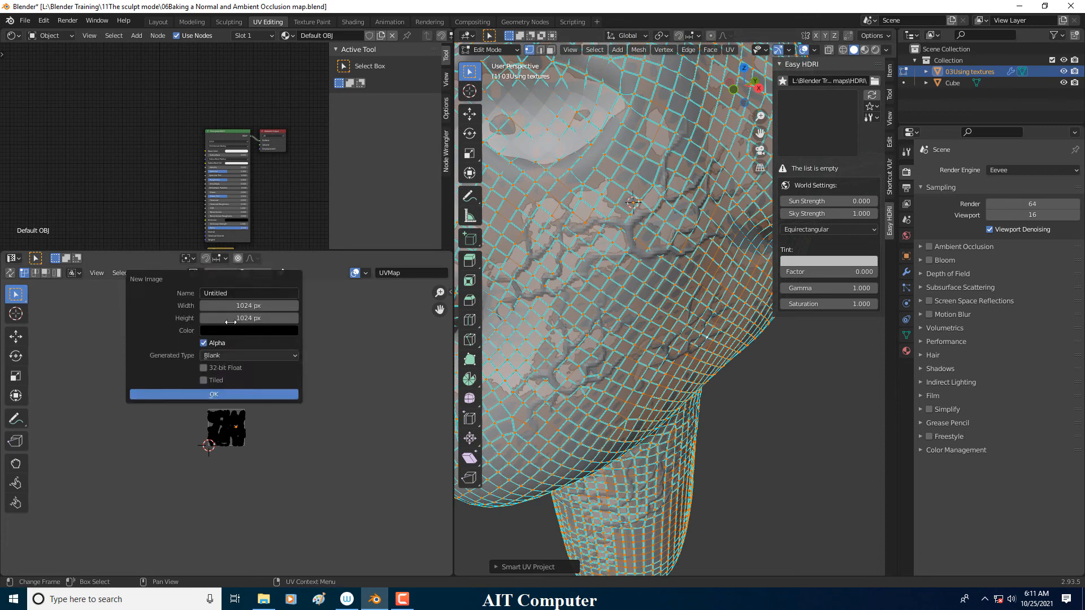
left_click(241, 292)
type("norma")
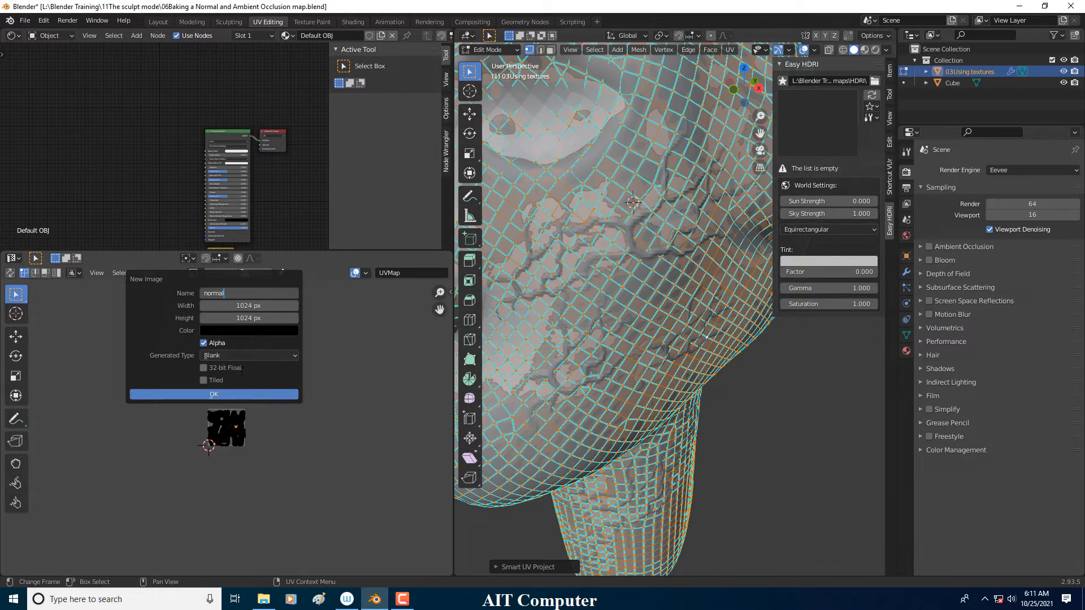
type("l")
left_click(242, 394)
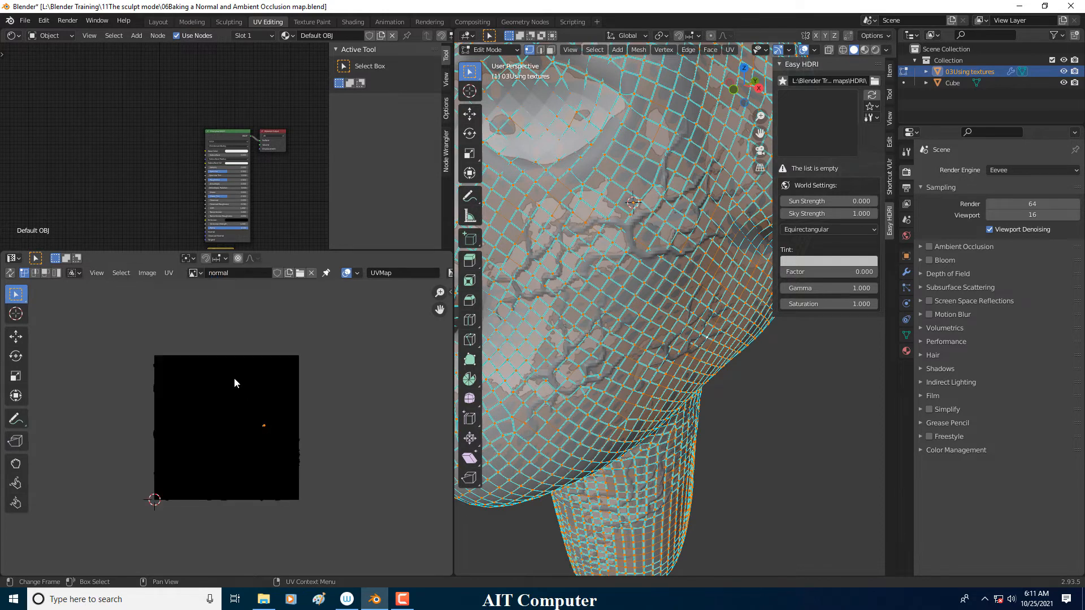
scroll(233, 377, "up", 2)
scroll(234, 380, "up", 2)
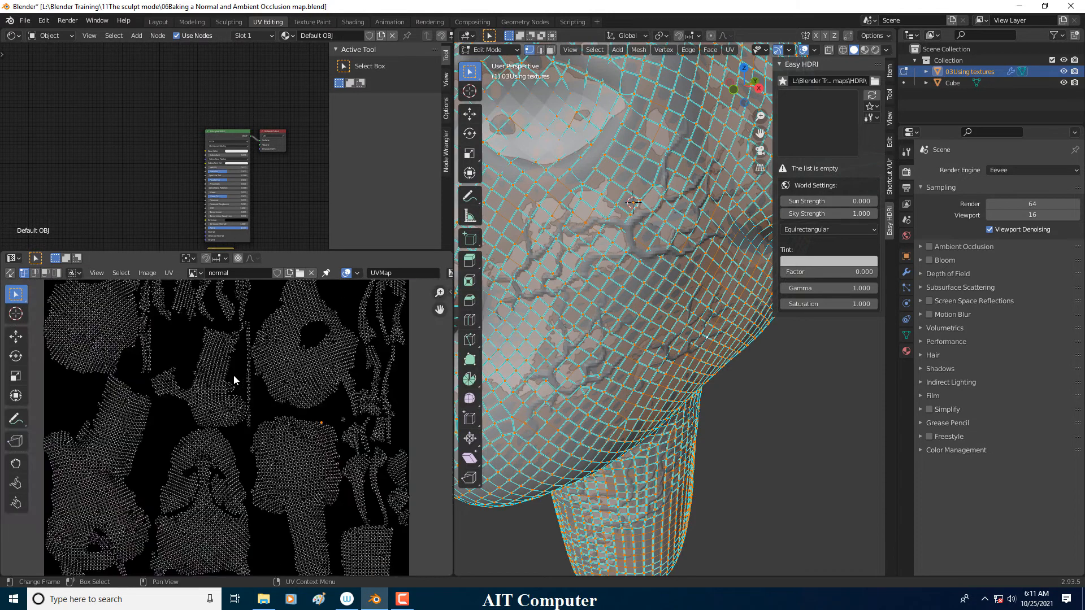
left_click(201, 273)
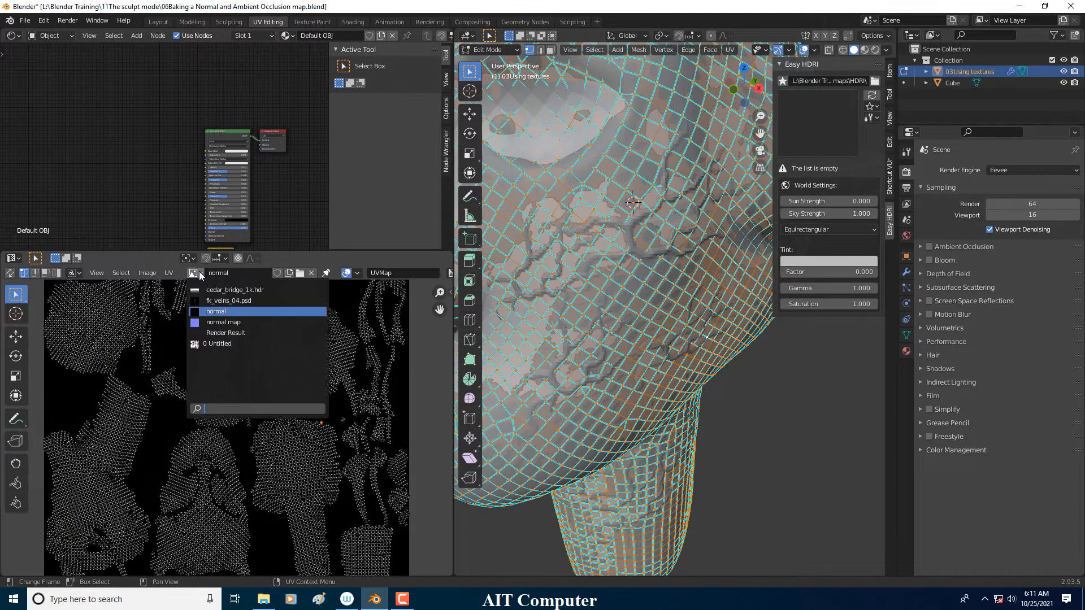
left_click(194, 272)
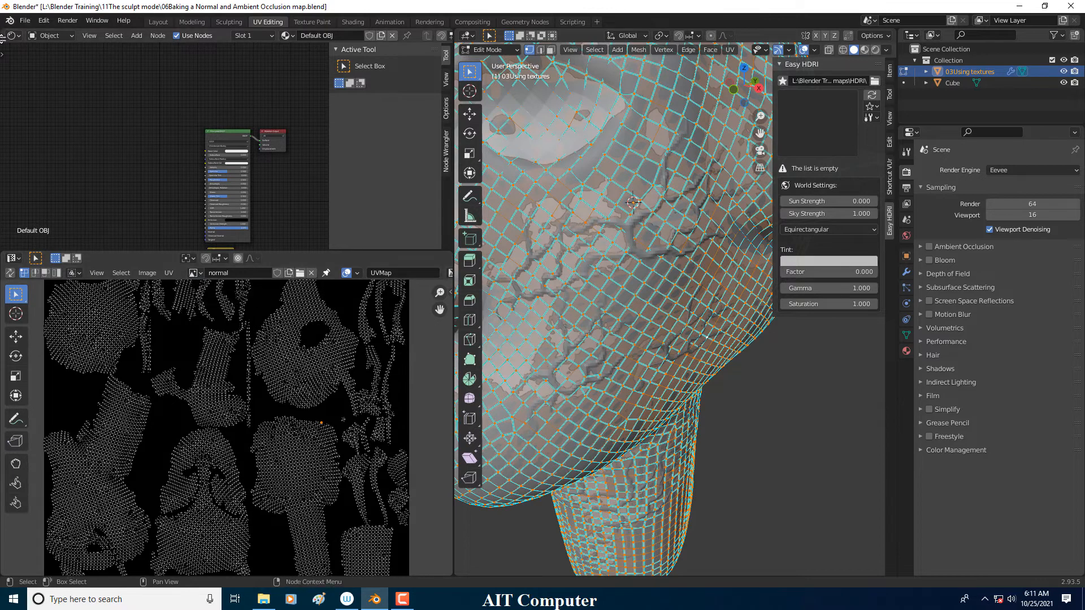
- Switch the node area to the 3D Viewport and Image Editor, and return it to the Shader Editor
left_click_drag(2, 38, 85, 107)
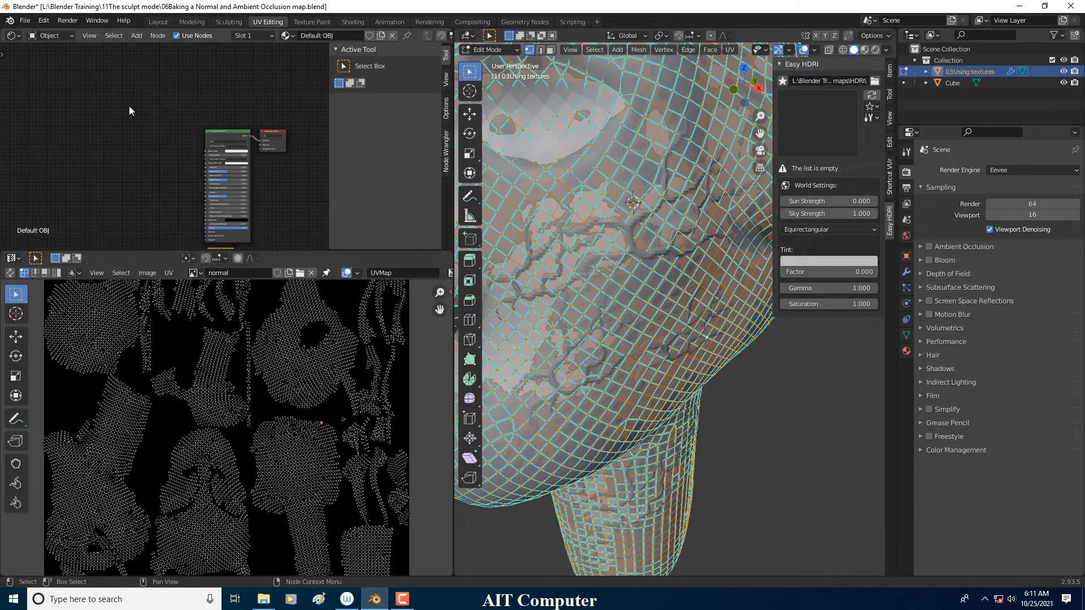
left_click(12, 36)
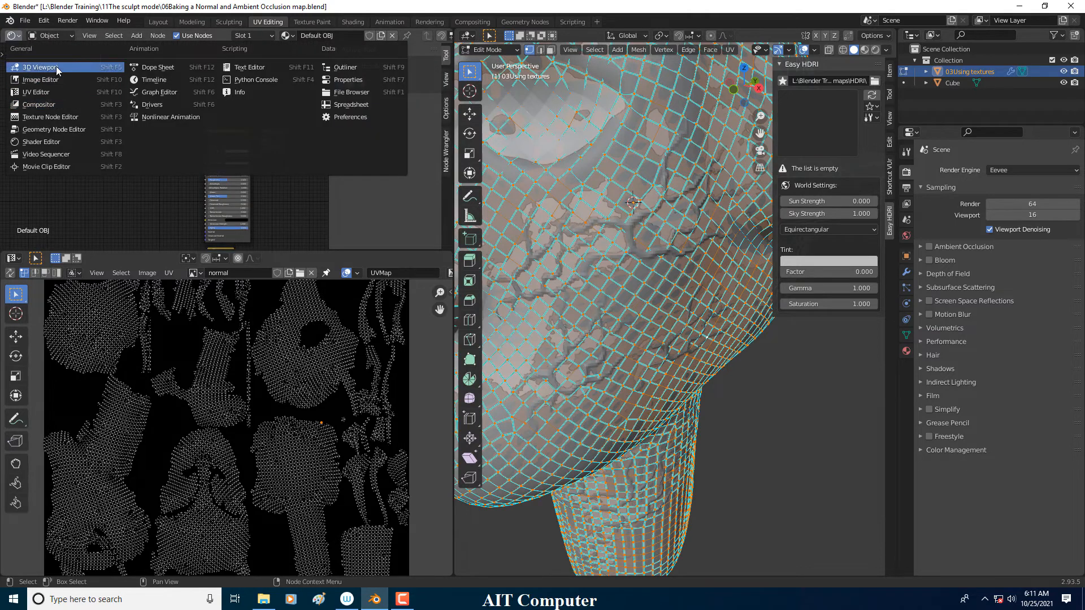
left_click(56, 66)
left_click(11, 37)
left_click(38, 77)
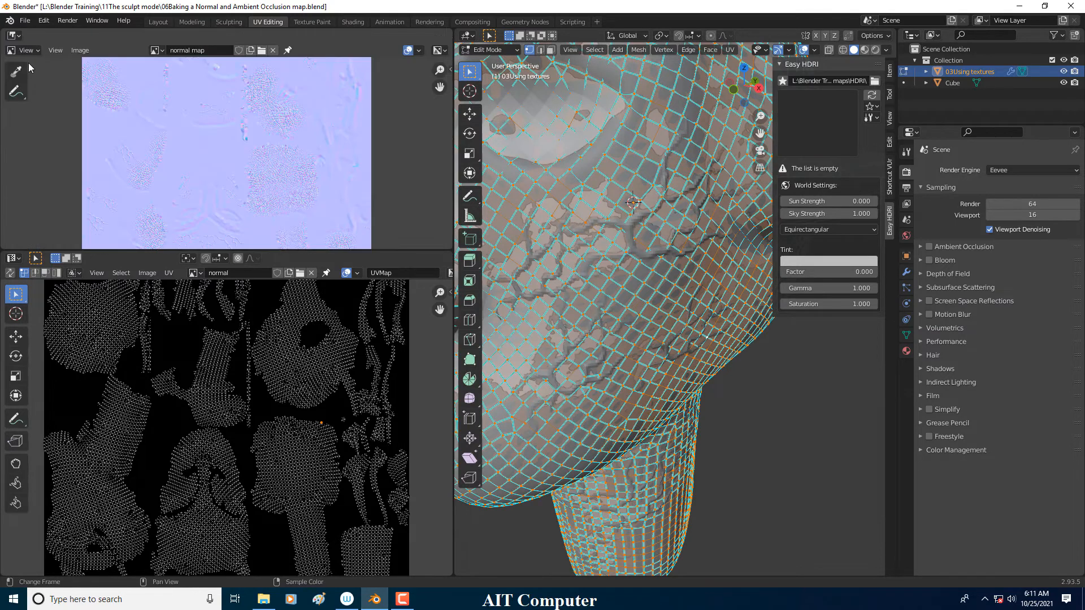
left_click(13, 36)
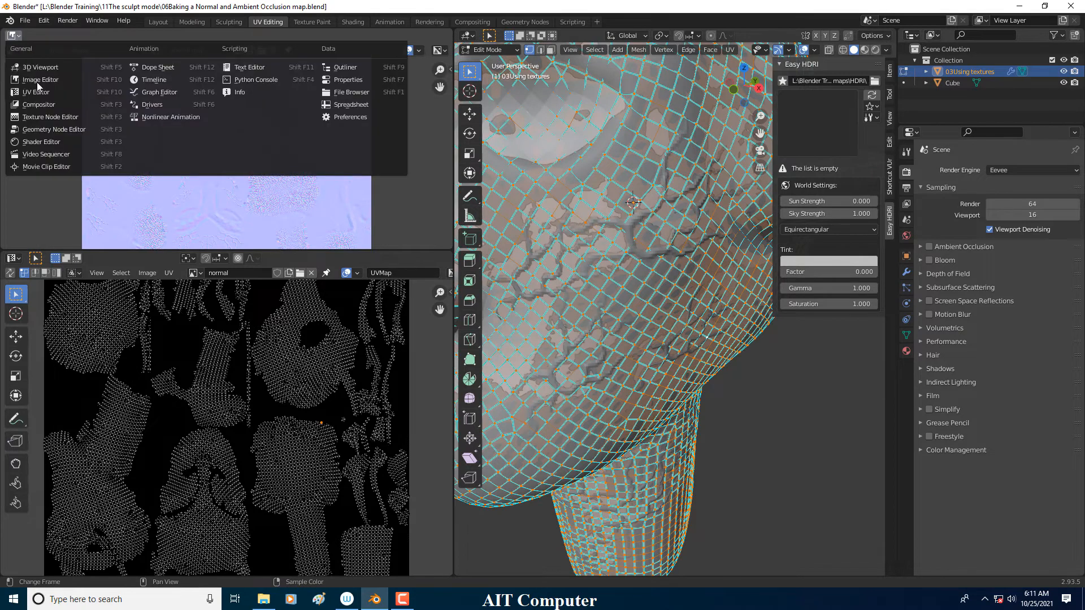
left_click(42, 142)
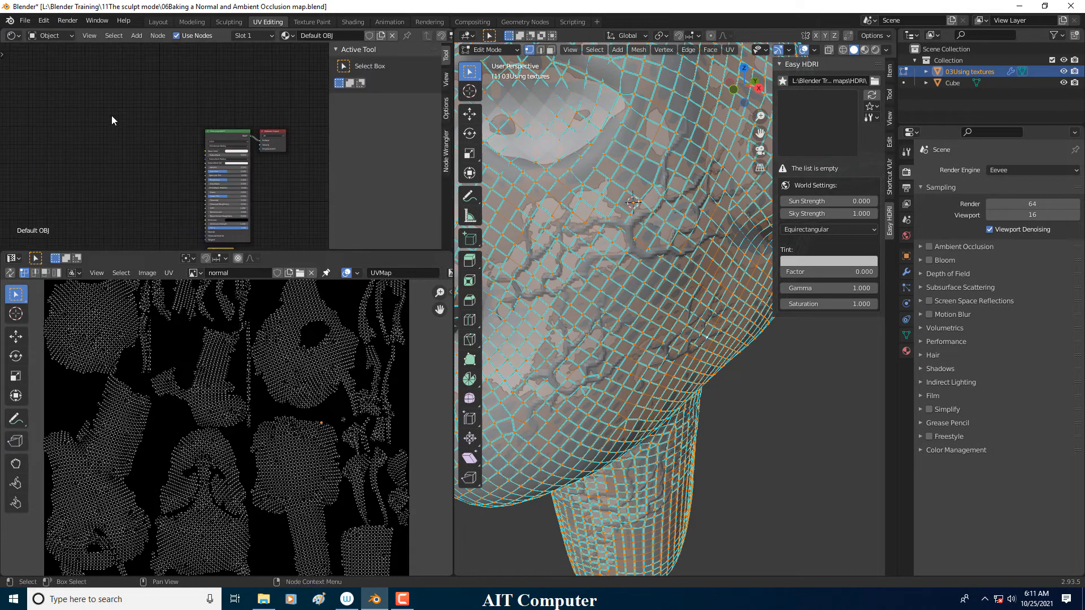
- Delete the unconnected yellow node below the main shader node in the Default OBJ material
scroll(240, 176, "down", 2)
scroll(232, 190, "up", 3)
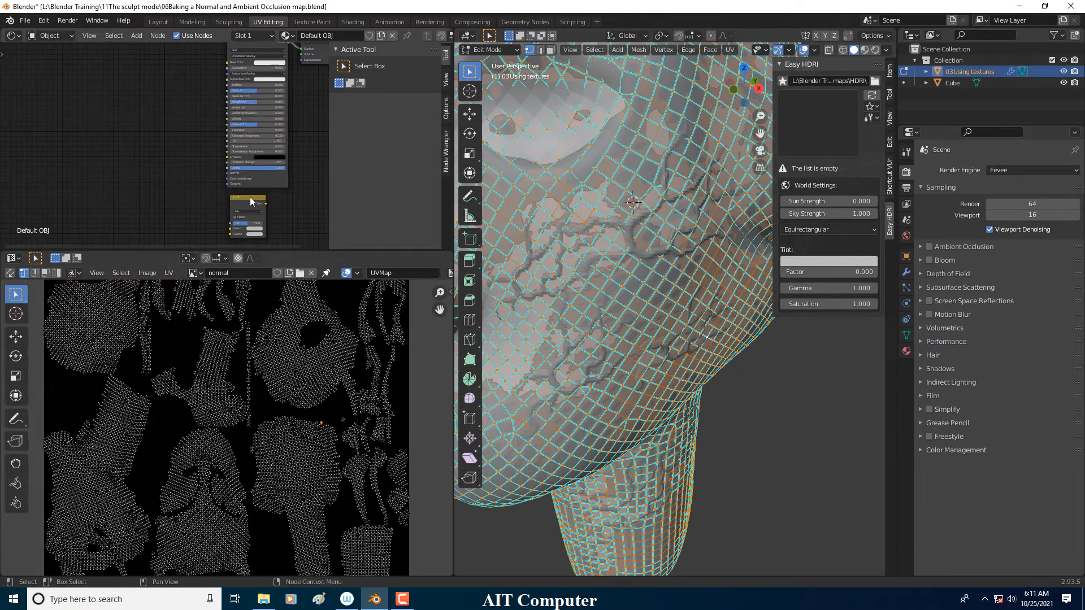
left_click(250, 197)
key("Delete")
scroll(258, 189, "down", 1)
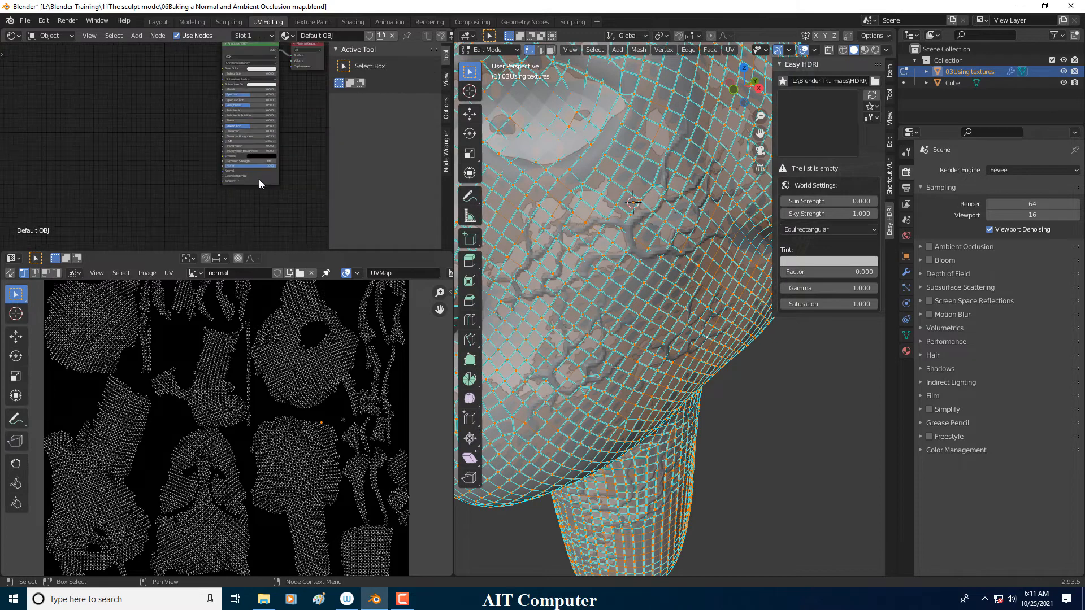
- Add the "normal" image to the Default OBJ material as an Image Texture node beside the Principled BSDF node
scroll(246, 205, "up", 3)
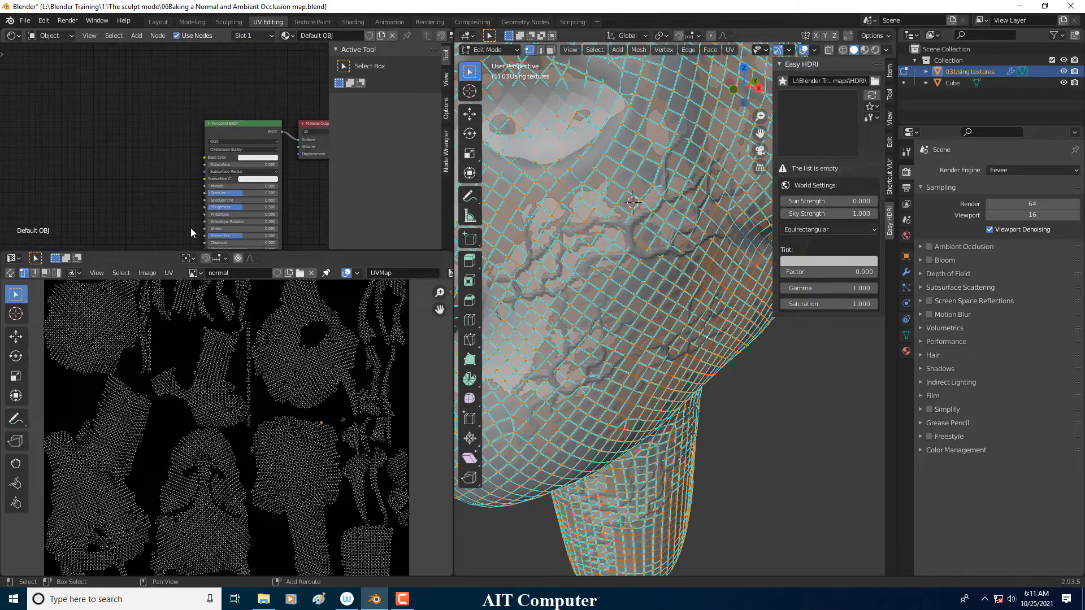
left_click_drag(196, 273, 150, 201)
scroll(193, 203, "down", 1)
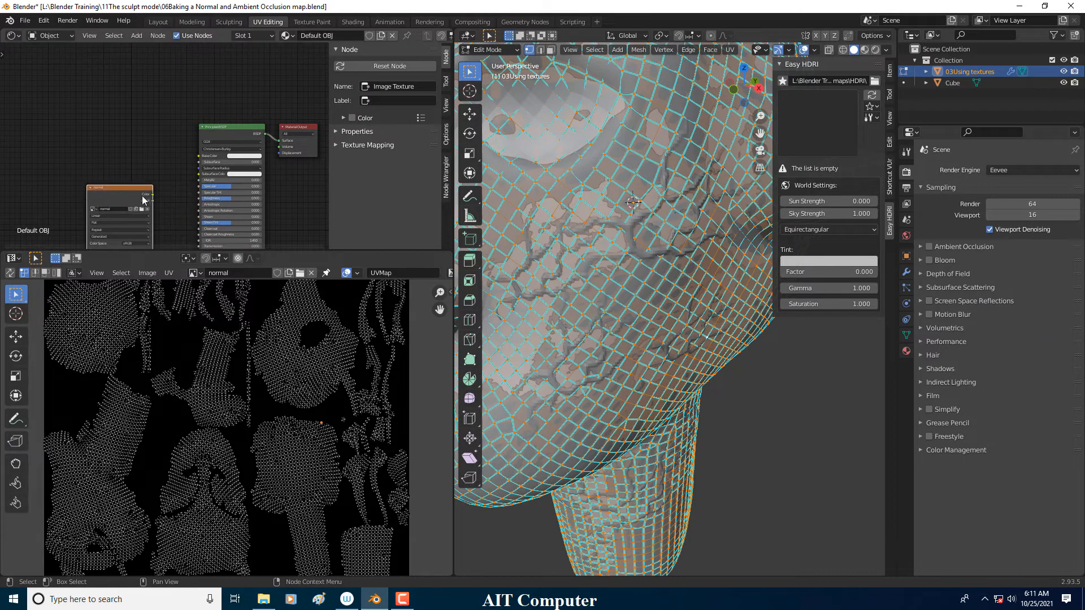
- Return the head to Object Mode and add Cube to the selection, keeping 03Using textures as the active object
scroll(675, 198, "down", 3)
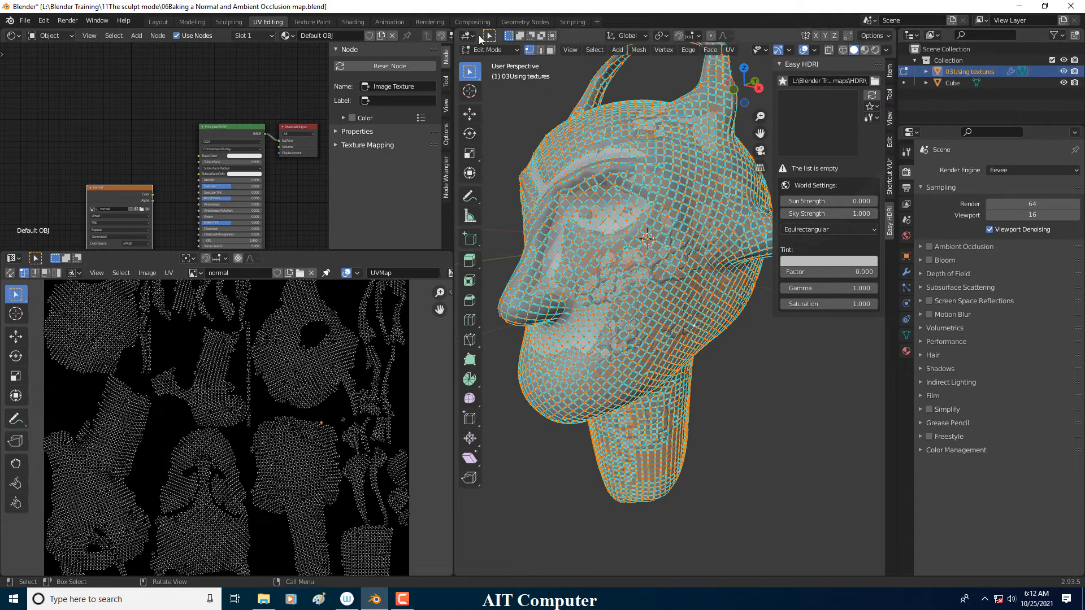
left_click(494, 50)
left_click(494, 64)
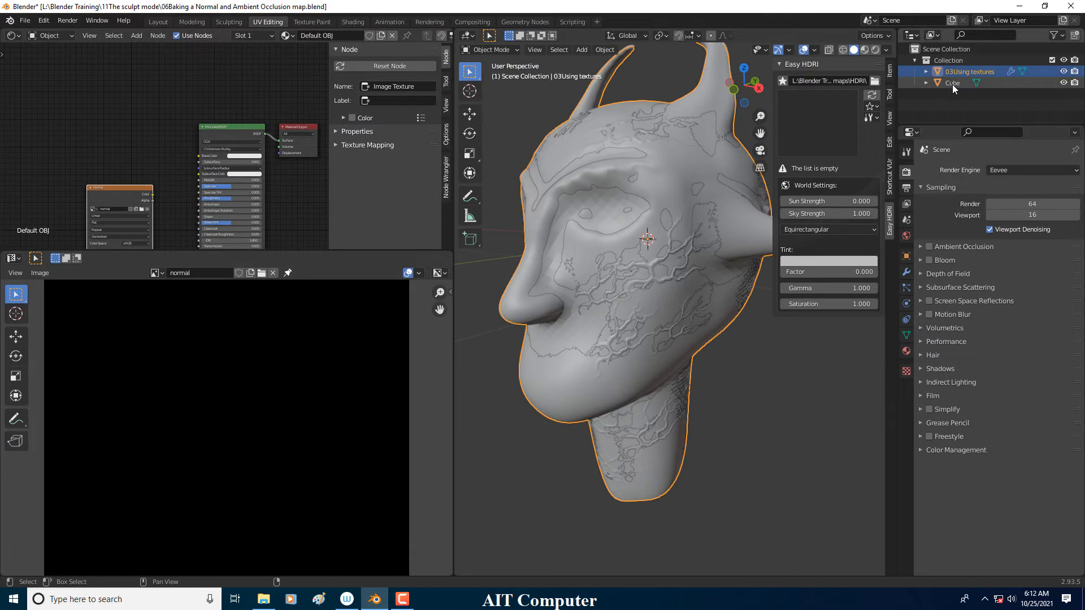
left_click(952, 84, "ctrl")
middle_click_drag(653, 241, 652, 240)
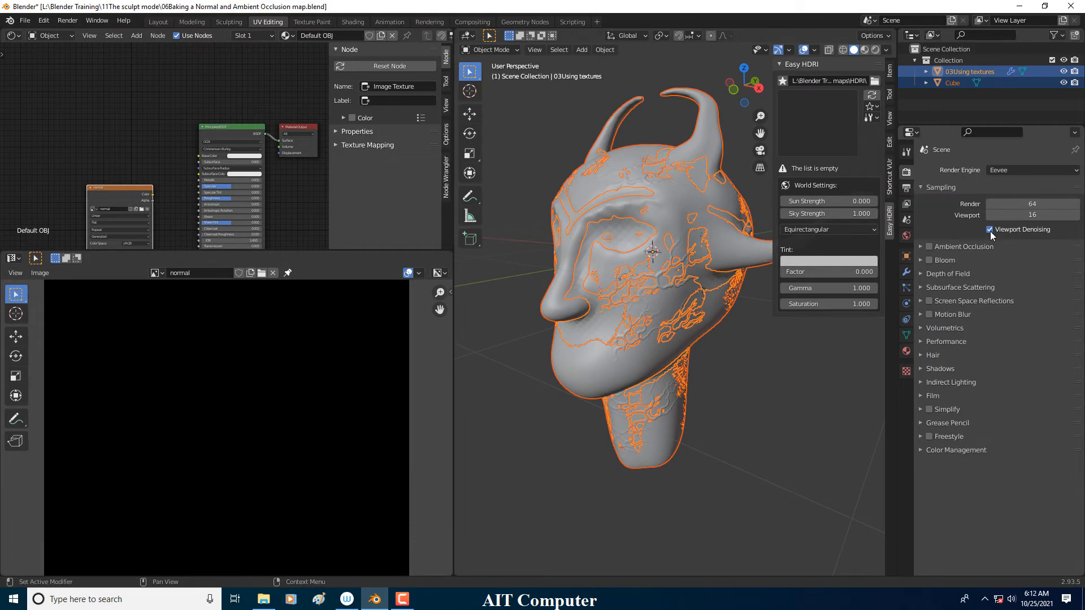
- Switch the render engine to Cycles and set the bake type to Normal
left_click(1019, 172)
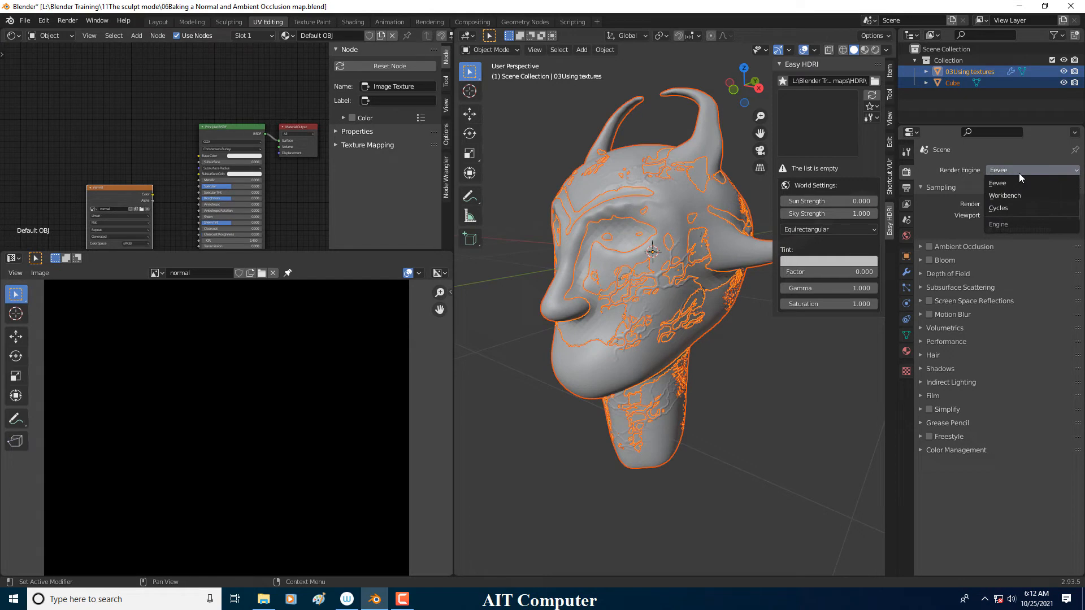
left_click(1002, 209)
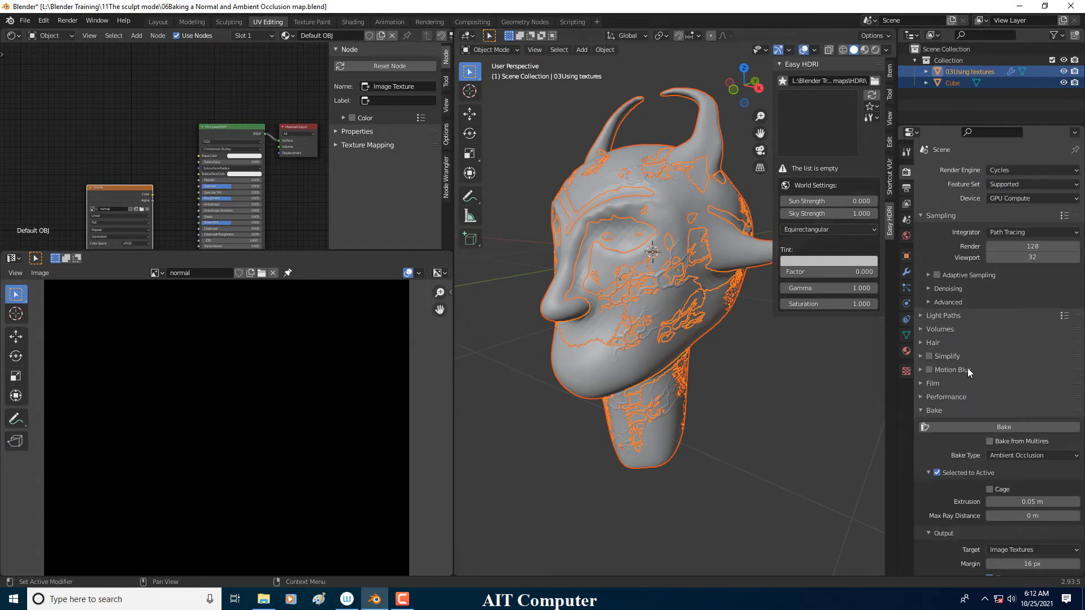
scroll(968, 368, "down", 2)
left_click(933, 368)
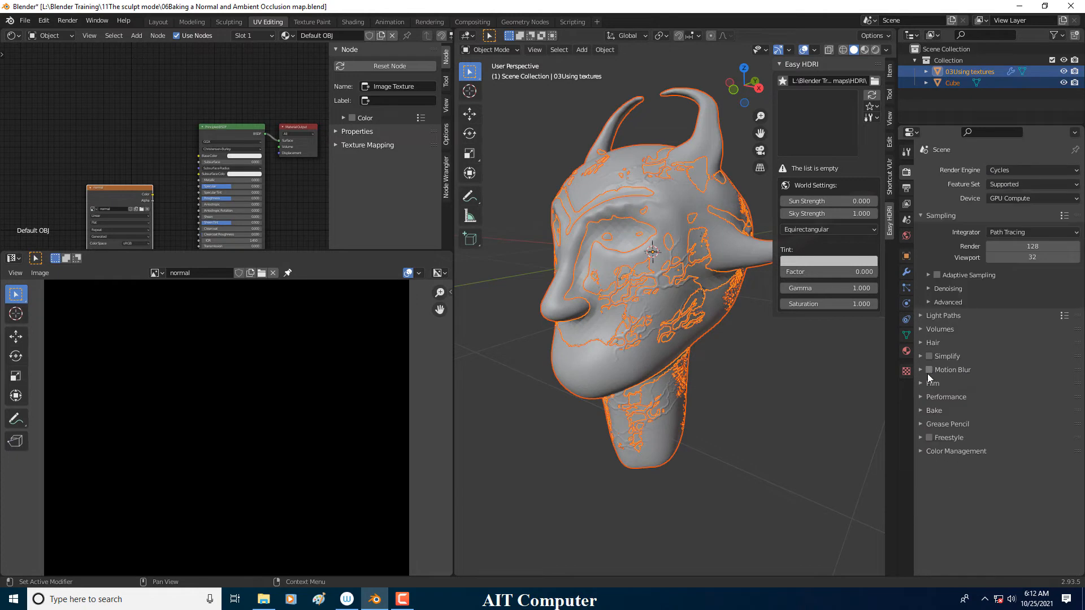
left_click(921, 411)
scroll(947, 402, "down", 2)
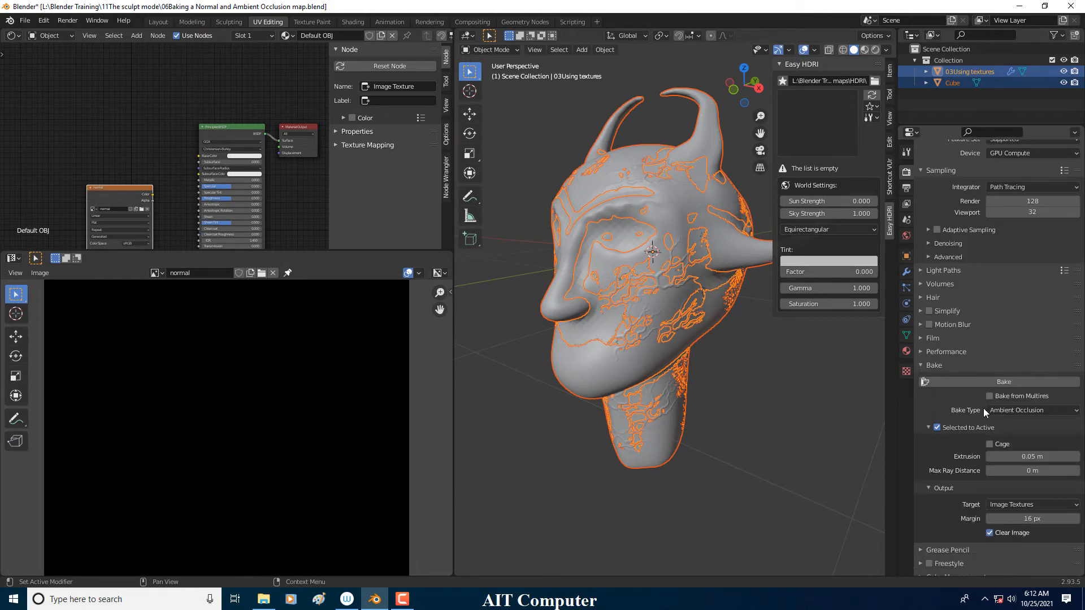
left_click(1006, 410)
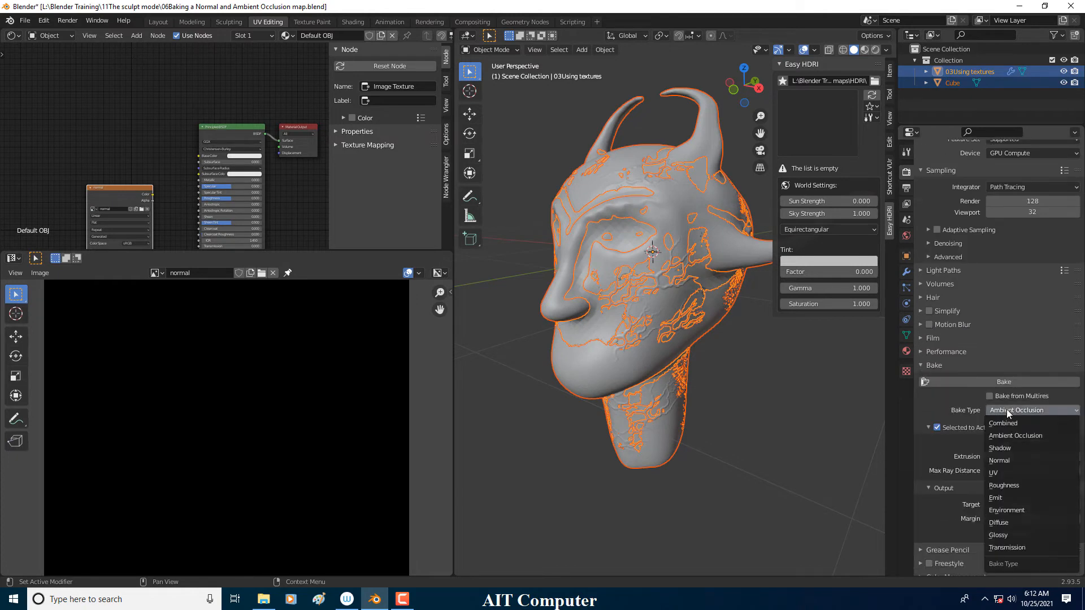
left_click(1000, 461)
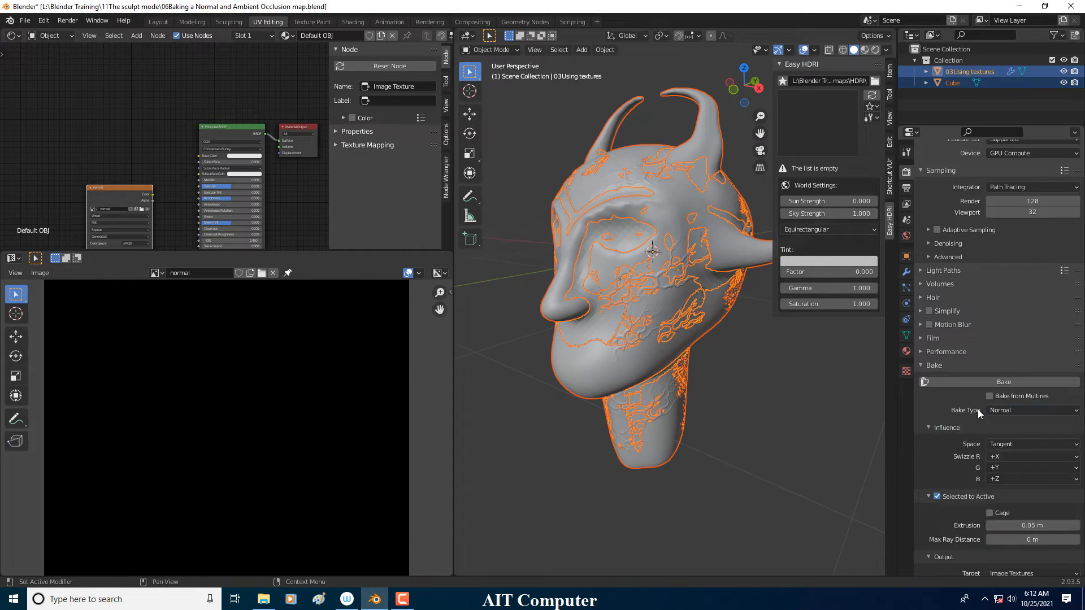
- Bake the normal map with Selected to Active enabled and an extrusion of 0.05 m
scroll(977, 409, "down", 3)
left_click(938, 420)
left_click(938, 420)
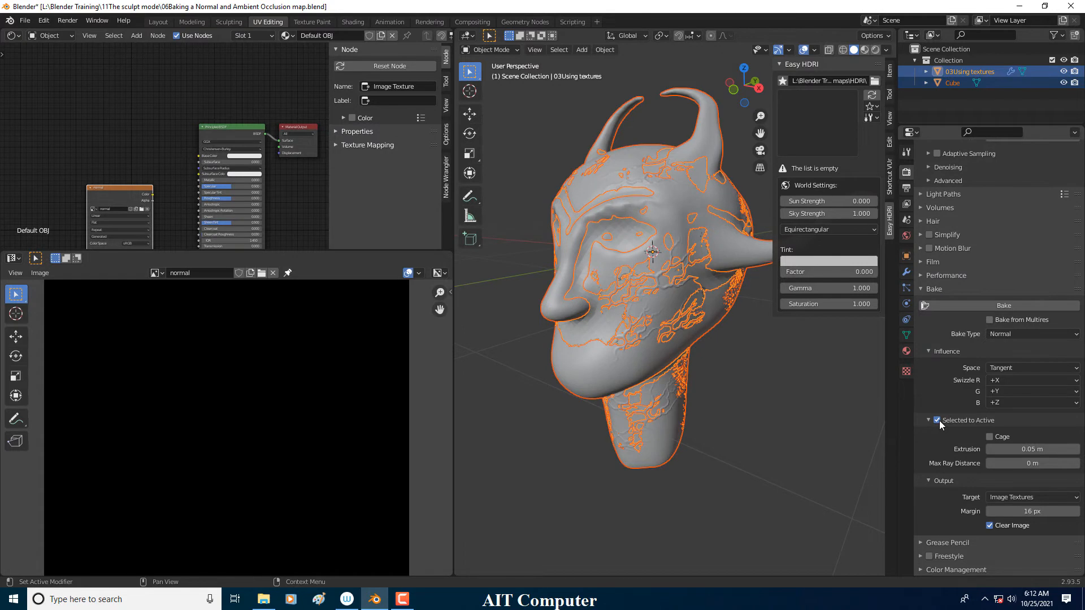
left_click(1011, 449)
left_click(960, 453)
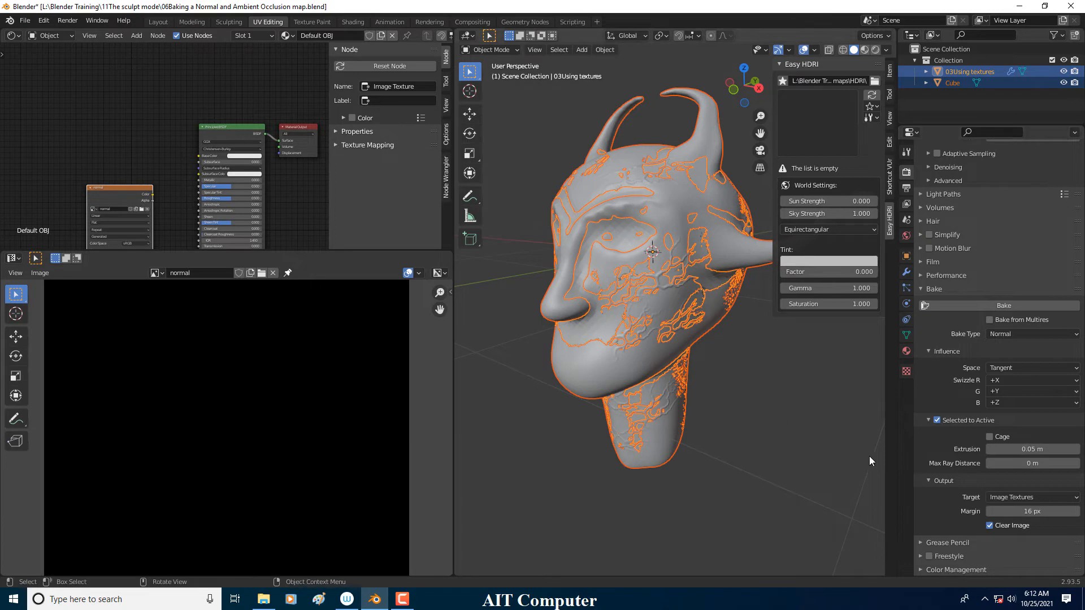
left_click(1003, 306)
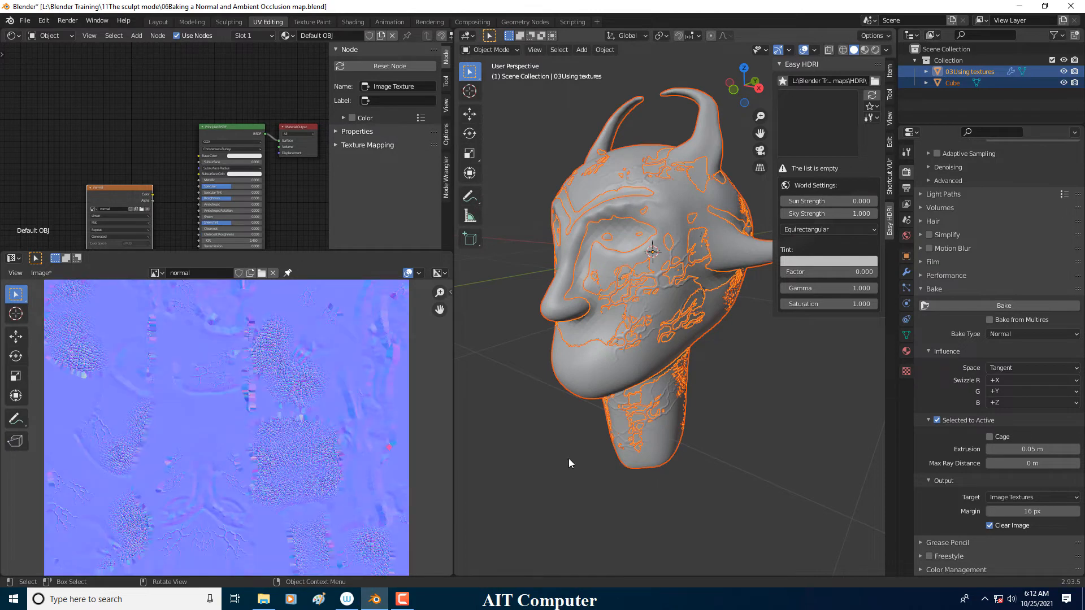
- Save the baked image as normal.png in the L:\Blender Training\11The sculpt mode folder
scroll(289, 402, "down", 2)
scroll(289, 402, "up", 1)
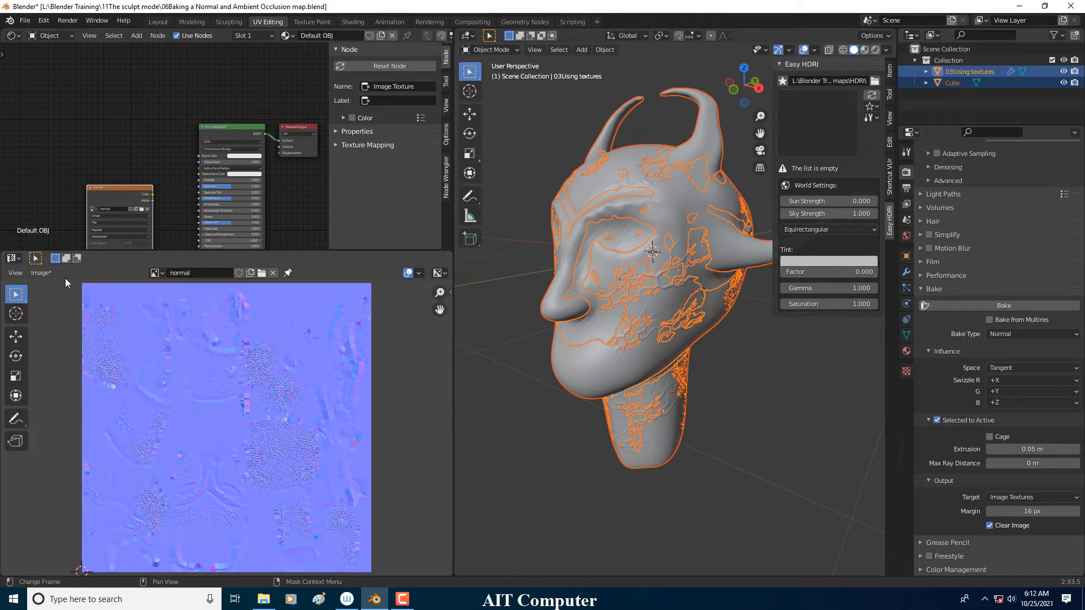
left_click(40, 273)
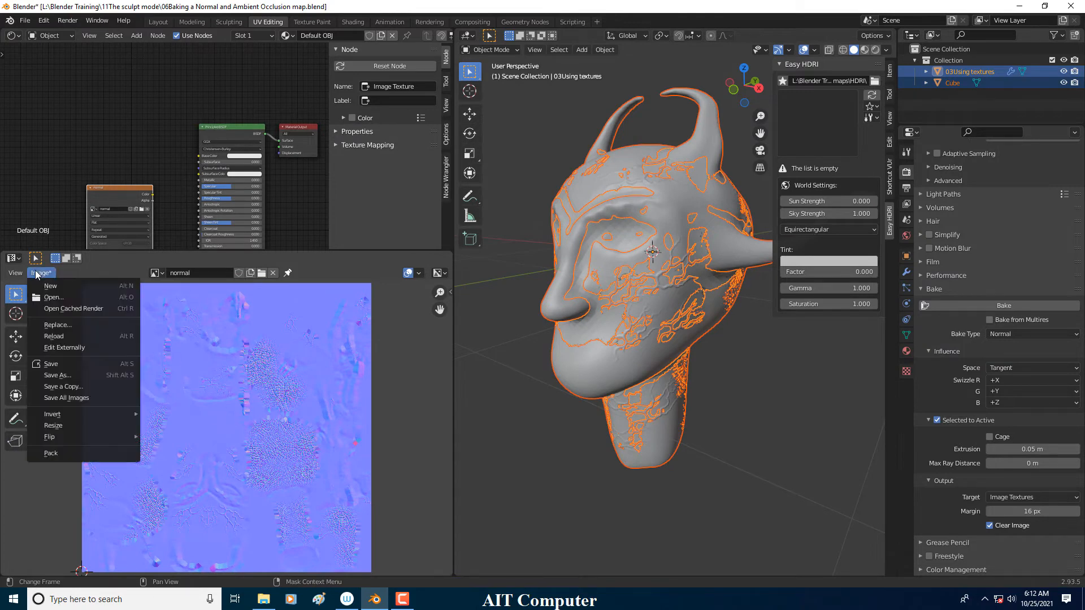
left_click(76, 375)
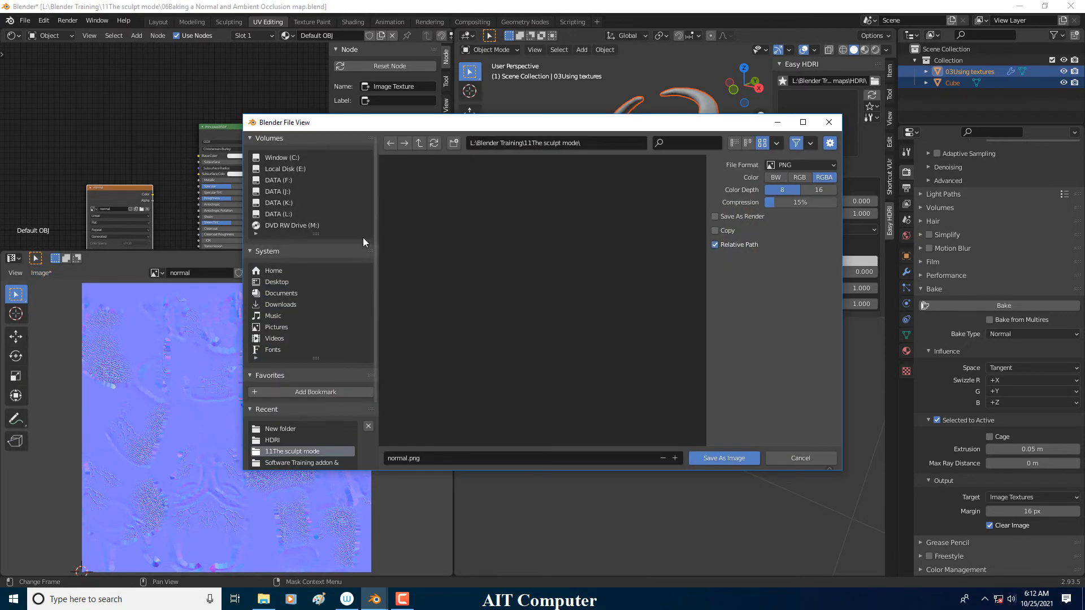
left_click(286, 214)
double_click(602, 228)
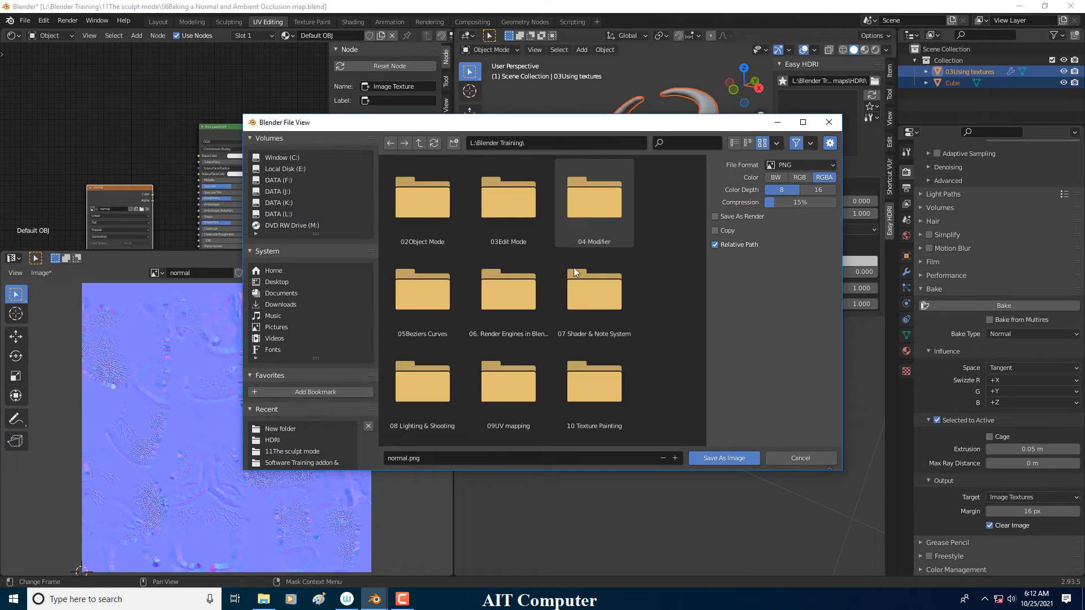
scroll(572, 289, "down", 3)
double_click(450, 394)
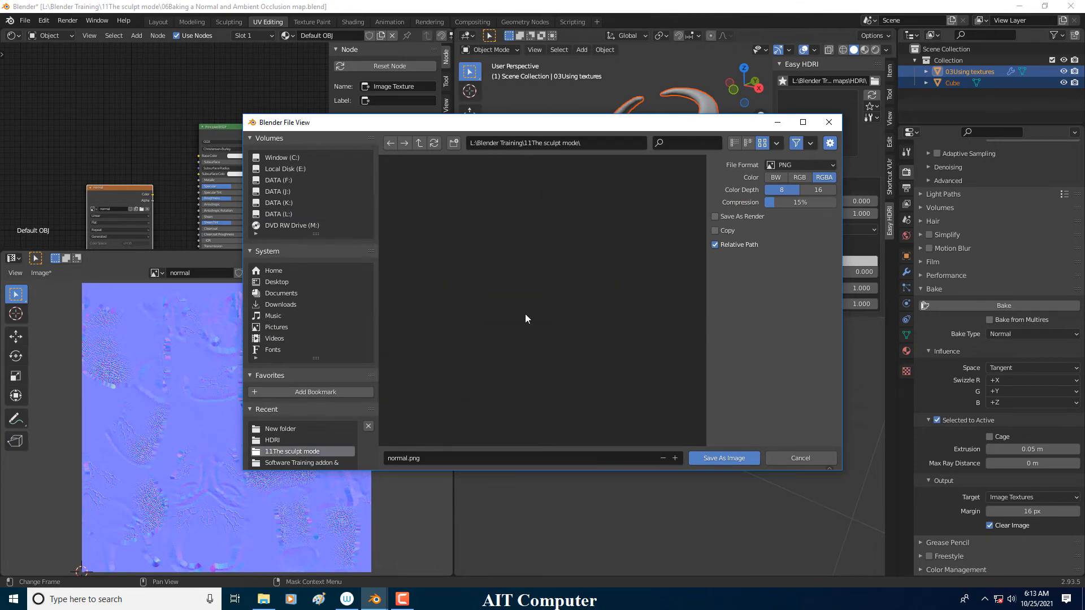
left_click(435, 458)
left_click(436, 459)
left_click(406, 458)
left_click(438, 458)
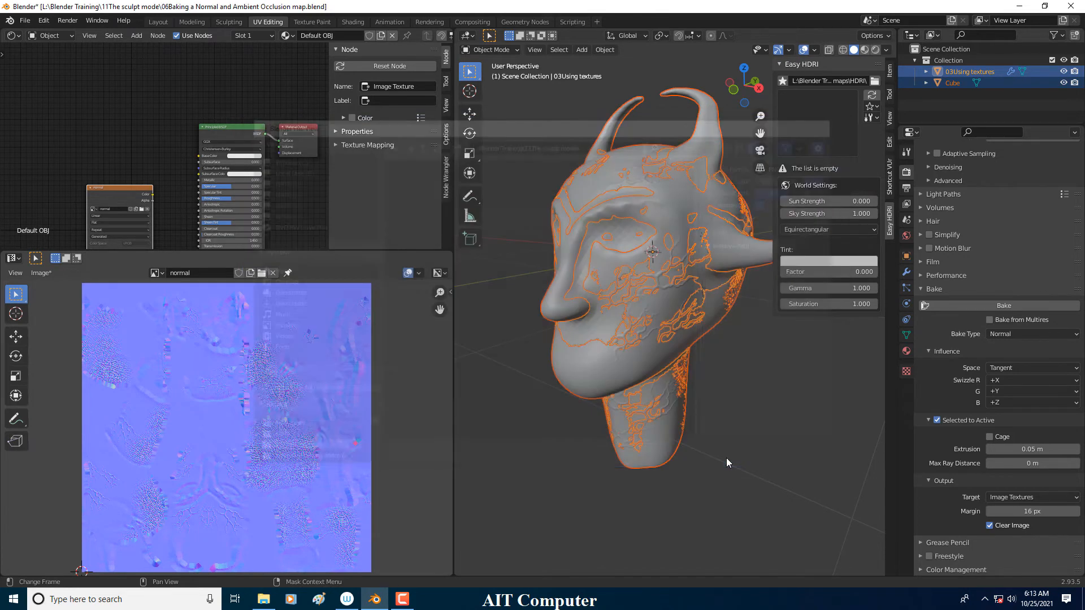
left_click(725, 458)
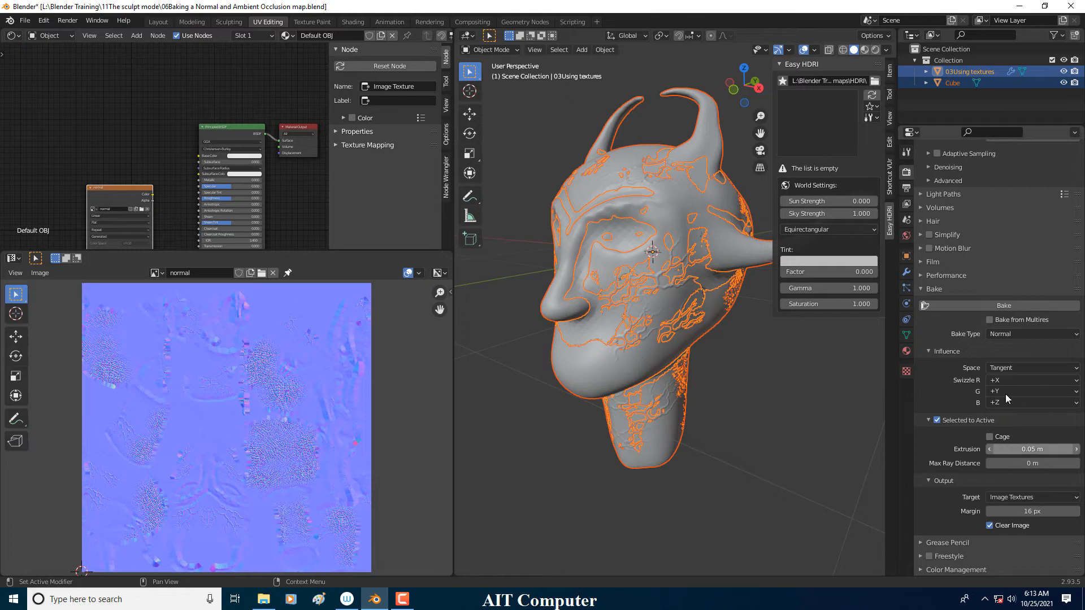
- Change the bake type to Ambient Occlusion
left_click(1016, 334)
left_click(1010, 363)
scroll(1009, 361, "up", 3)
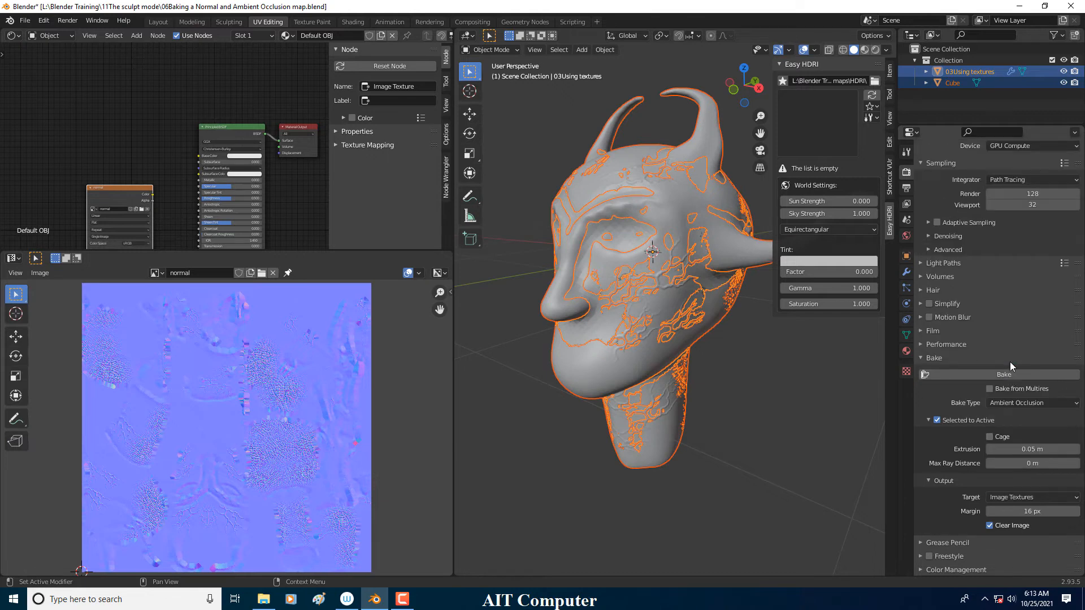
- Create a new blank 1024 × 1024 px image named "Ao" in the image editor
left_click(249, 275)
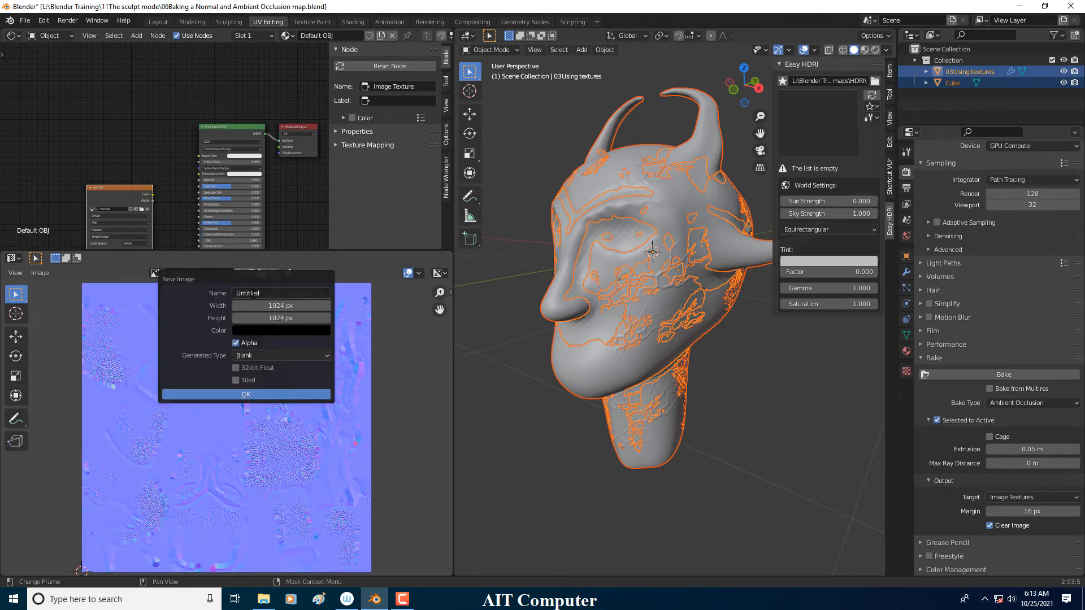
left_click(253, 294)
type("Ao")
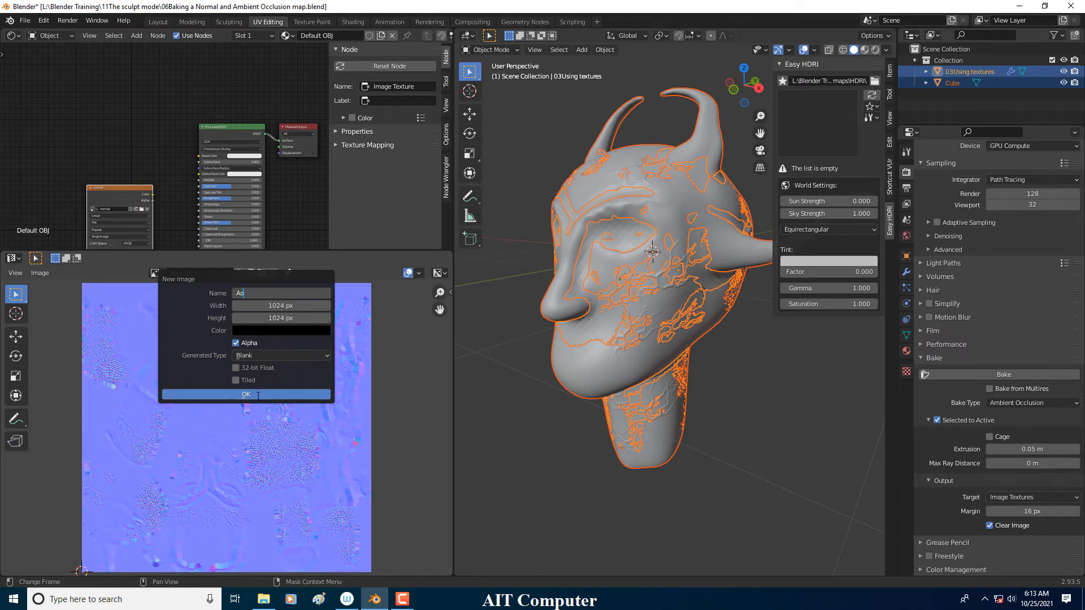
left_click(258, 394)
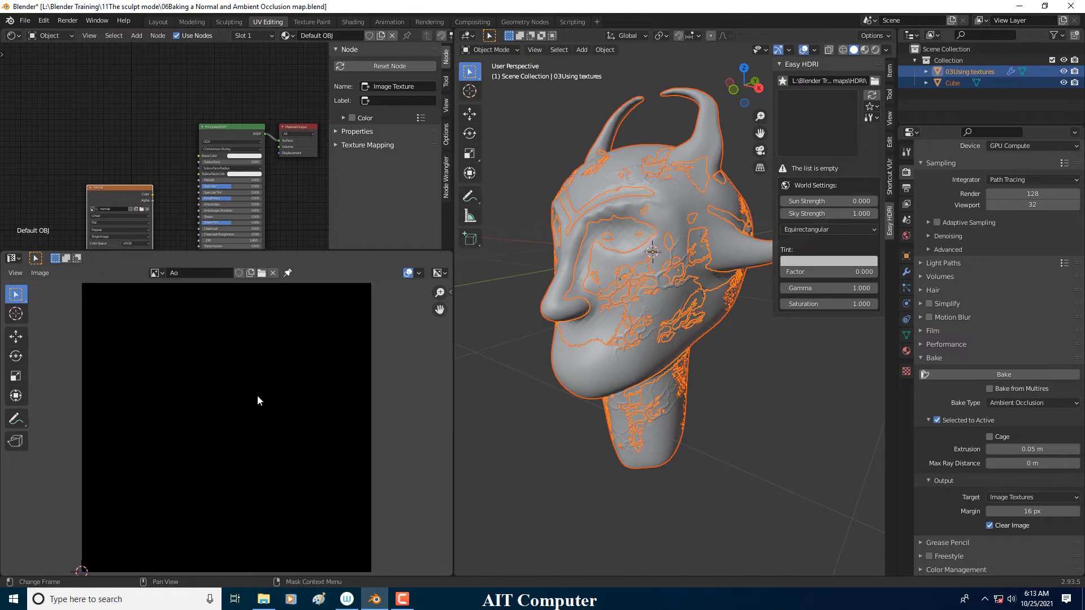
- Add the Ao image as a texture node above the normal node and bake the ambient occlusion map into it
left_click_drag(155, 276, 114, 111)
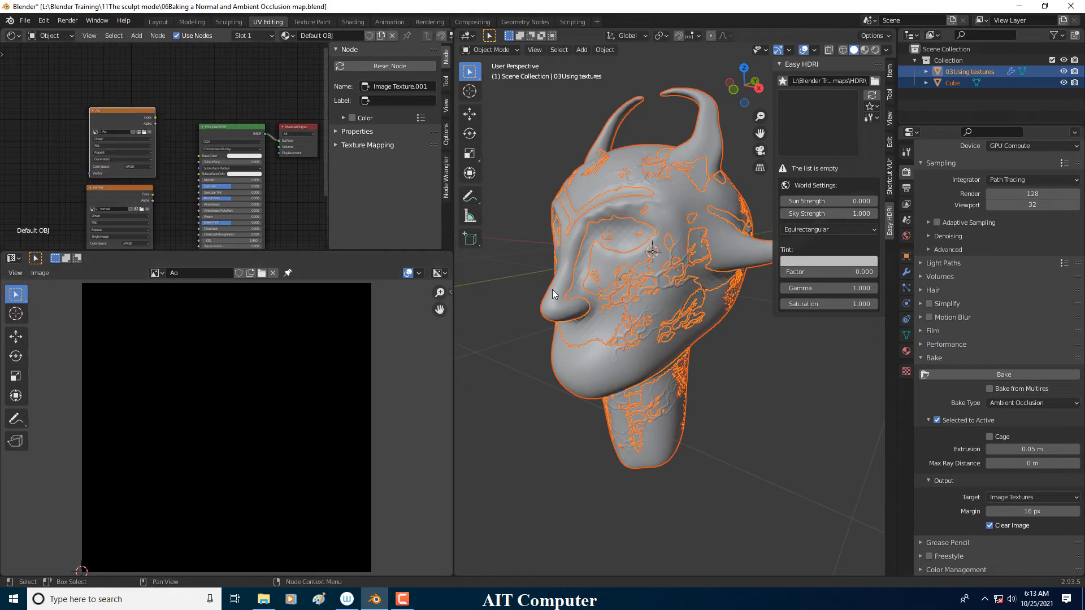
left_click(969, 373)
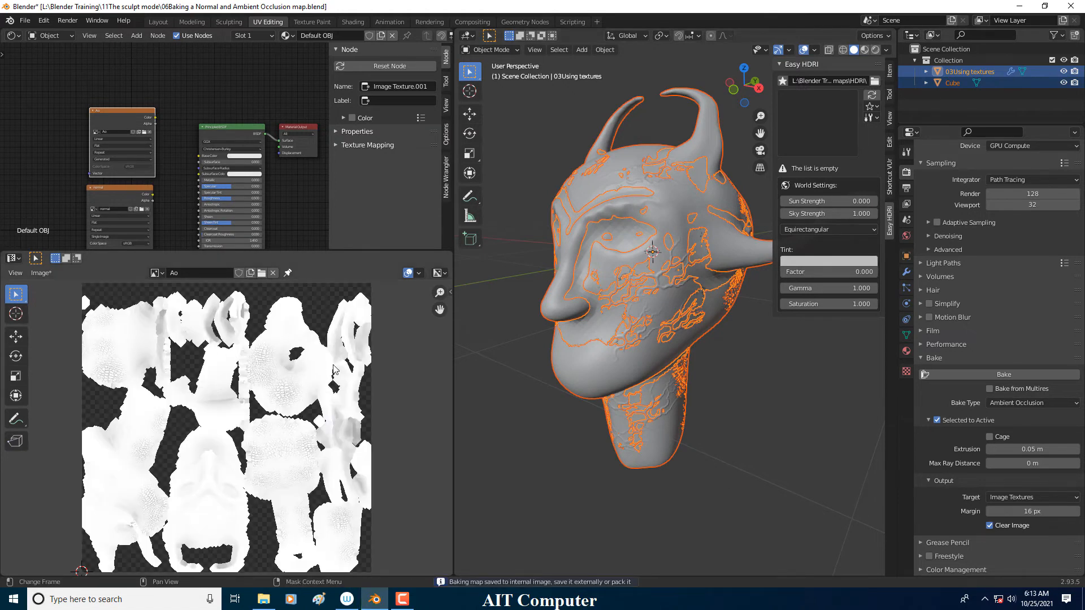
- Hide the detailed Cube sculpt in the viewport so that only the low-poly head is shown
scroll(622, 351, "up", 3)
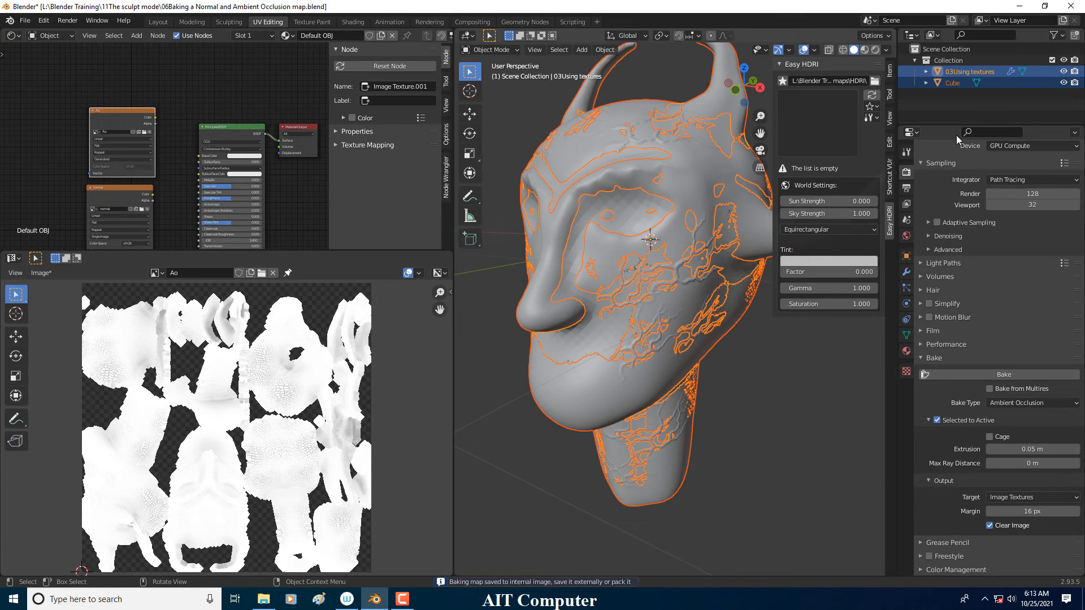
left_click(1063, 82)
middle_click_drag(619, 249, 582, 262)
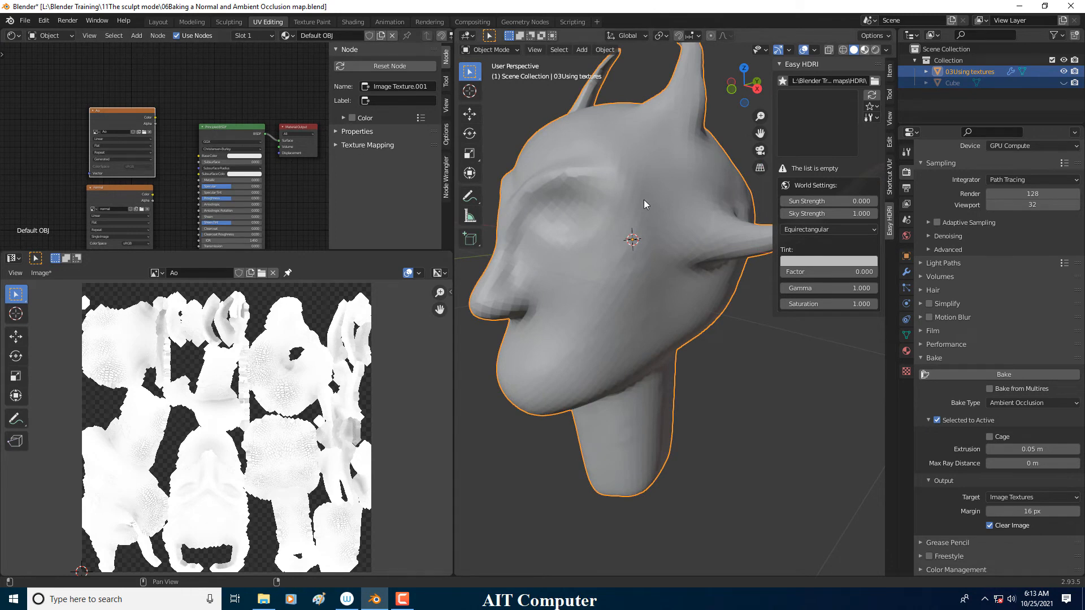
- Show the viewport in Rendered shading and switch the render engine to Eevee
scroll(641, 209, "down", 3)
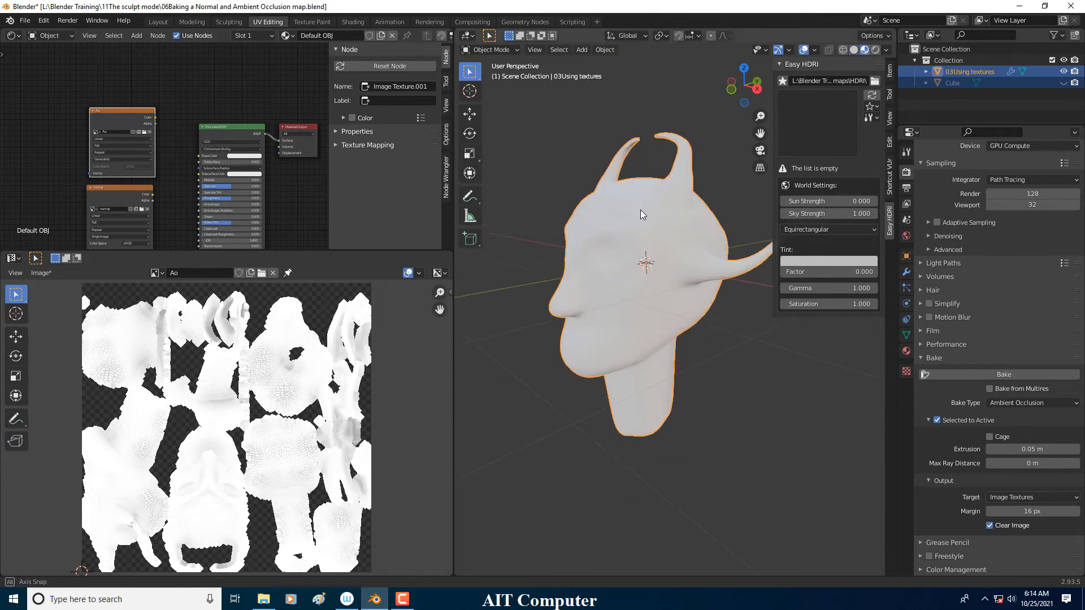
left_click(875, 49)
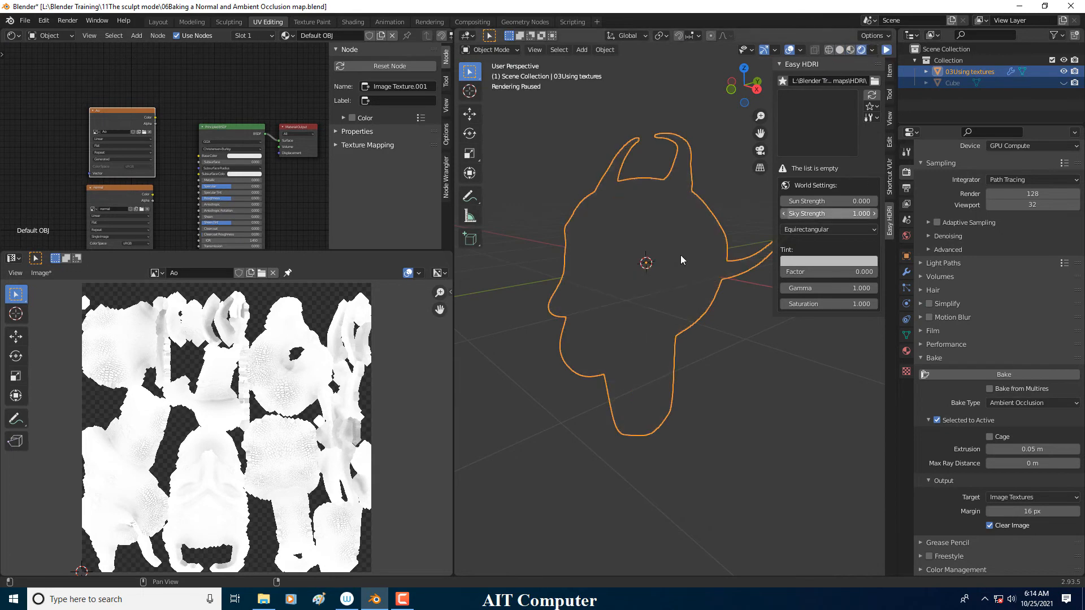
scroll(989, 154, "up", 2)
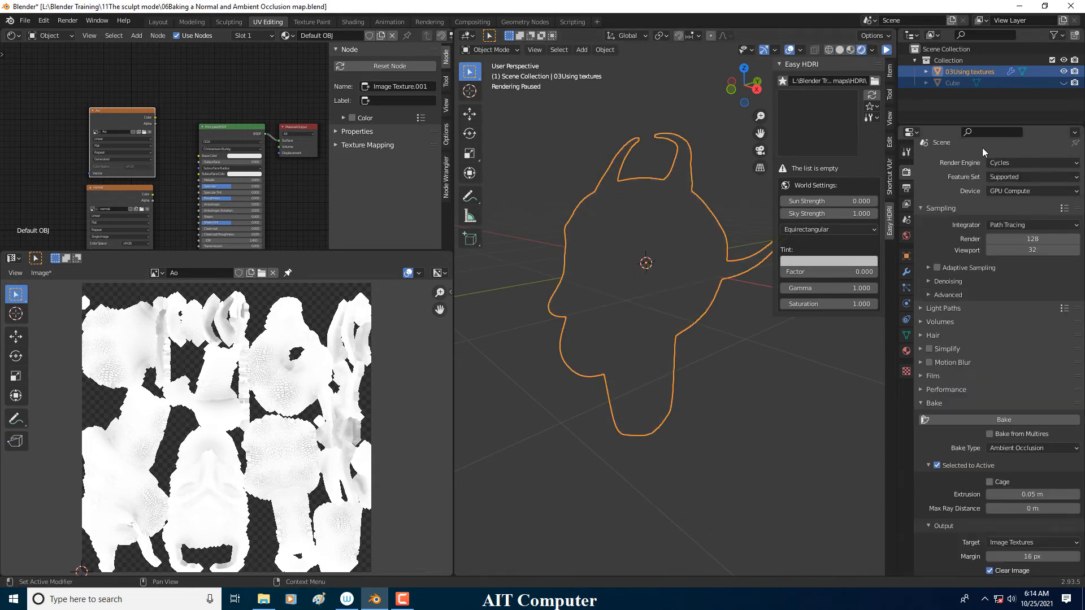
left_click(1016, 161)
left_click(1005, 171)
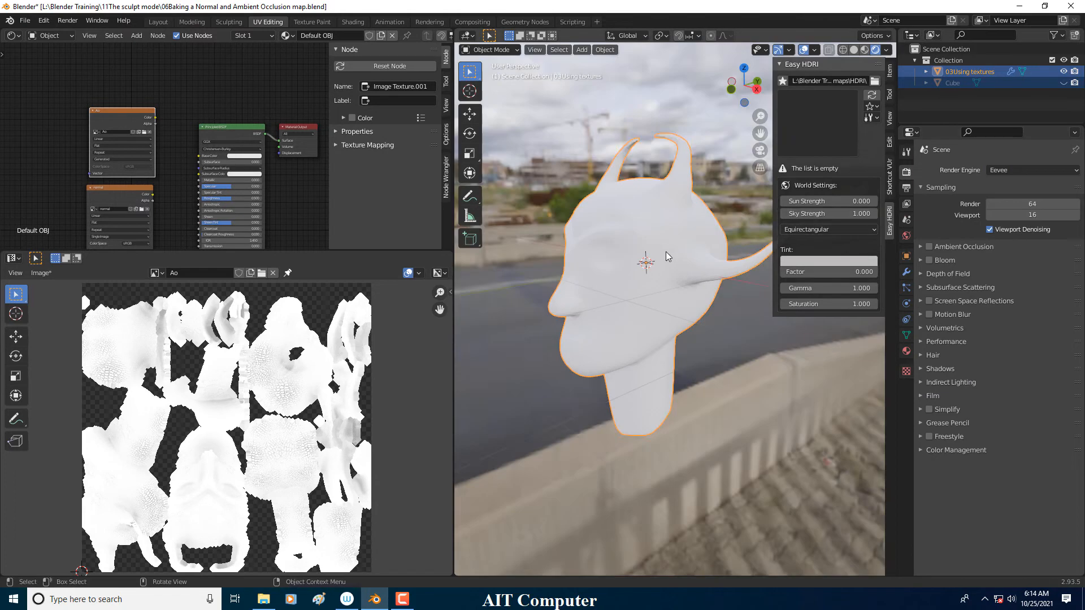
- Make the background transparent in the Film render settings so the HDRI no longer shows behind the head
middle_click_drag(615, 246, 672, 252)
scroll(659, 248, "up", 2)
scroll(703, 253, "down", 1)
middle_click_drag(688, 293, 734, 289)
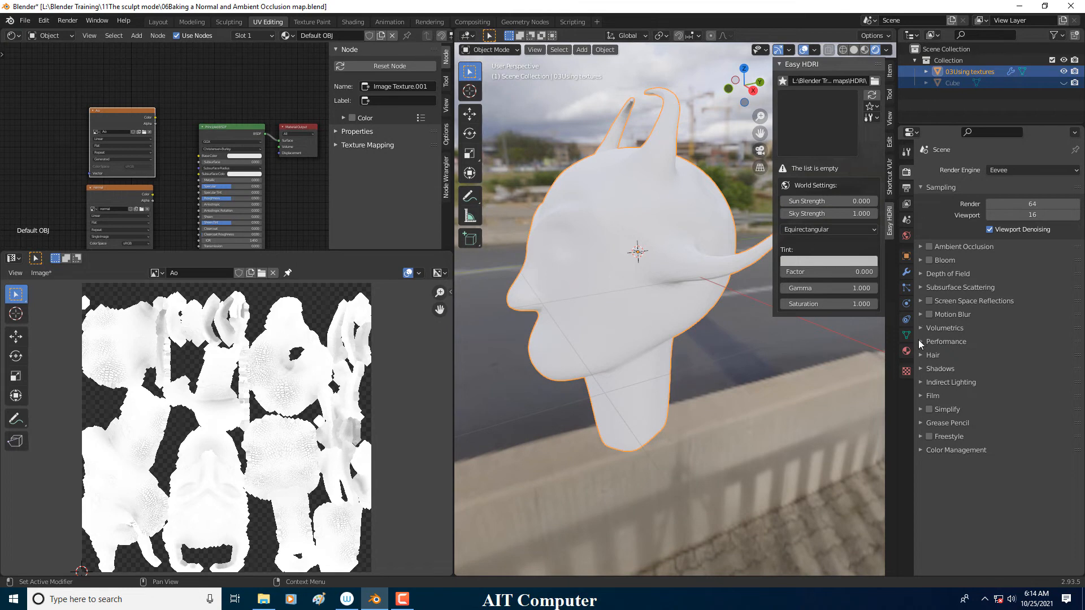
left_click(921, 396)
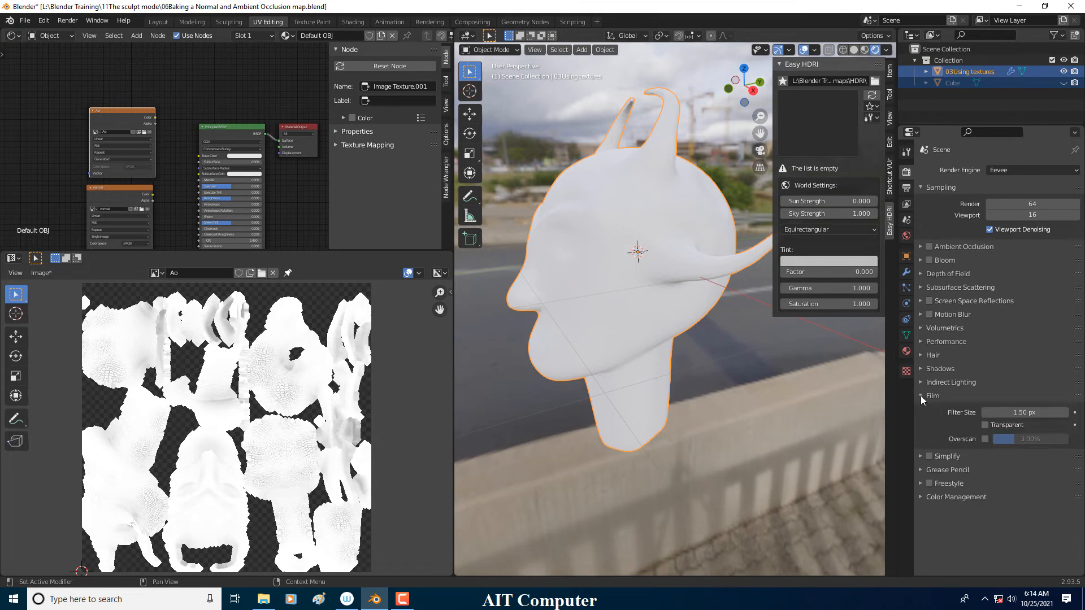
left_click(985, 425)
- Move the normal image texture node lower, leaving space between it and the Principled BSDF
scroll(683, 282, "up", 5)
scroll(680, 271, "down", 5)
scroll(243, 157, "down", 1)
scroll(243, 160, "up", 1)
middle_click_drag(227, 205, 218, 88)
left_click_drag(122, 75, 97, 140)
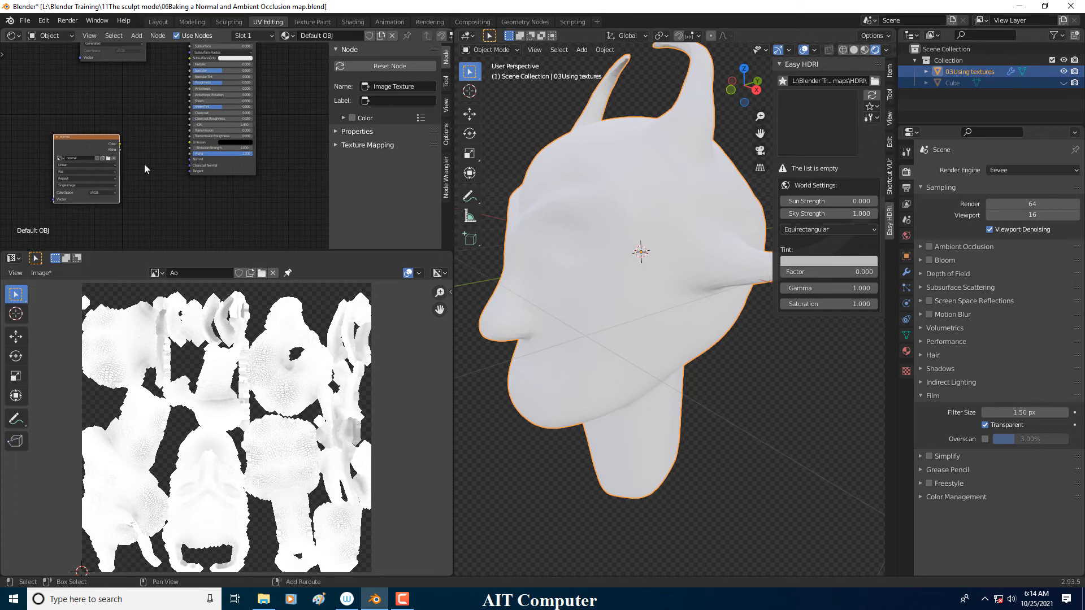
key("shift+a")
mouse_move(134, 239)
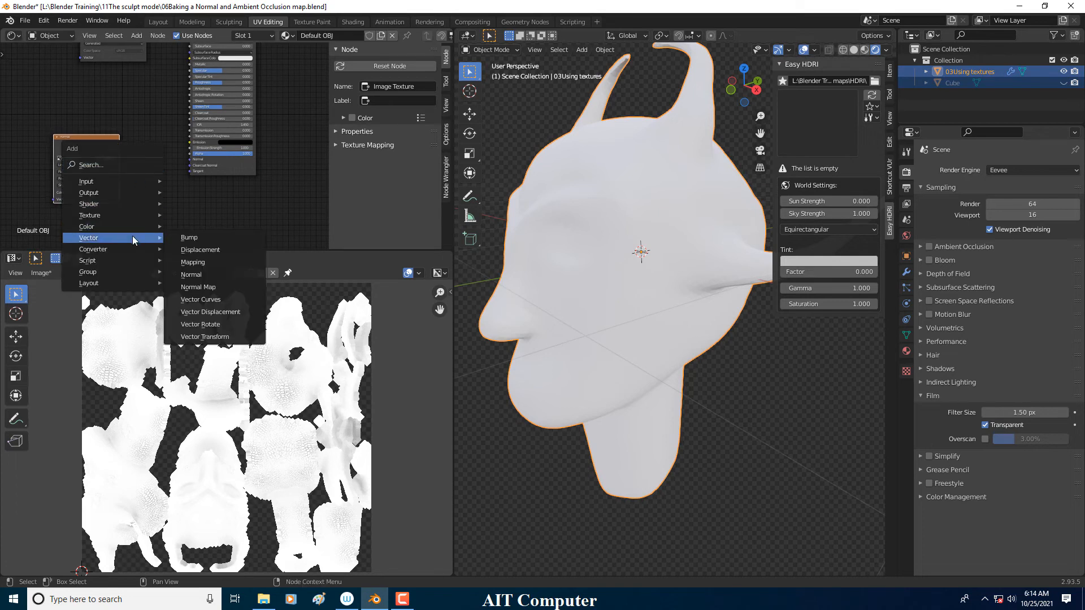
left_click(192, 274)
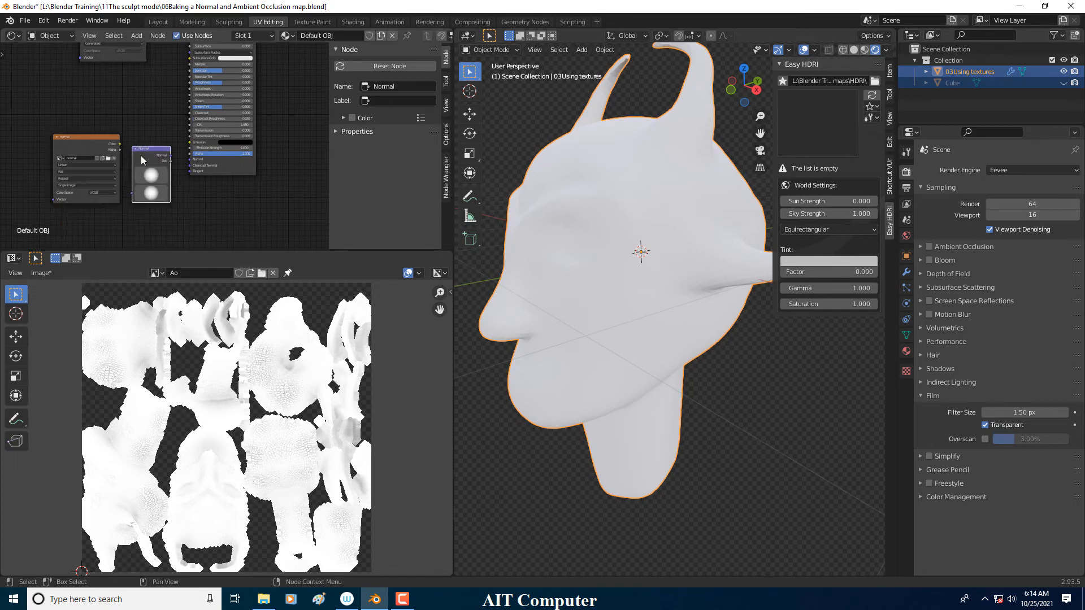
left_click(134, 150)
scroll(152, 165, "up", 2)
key("x")
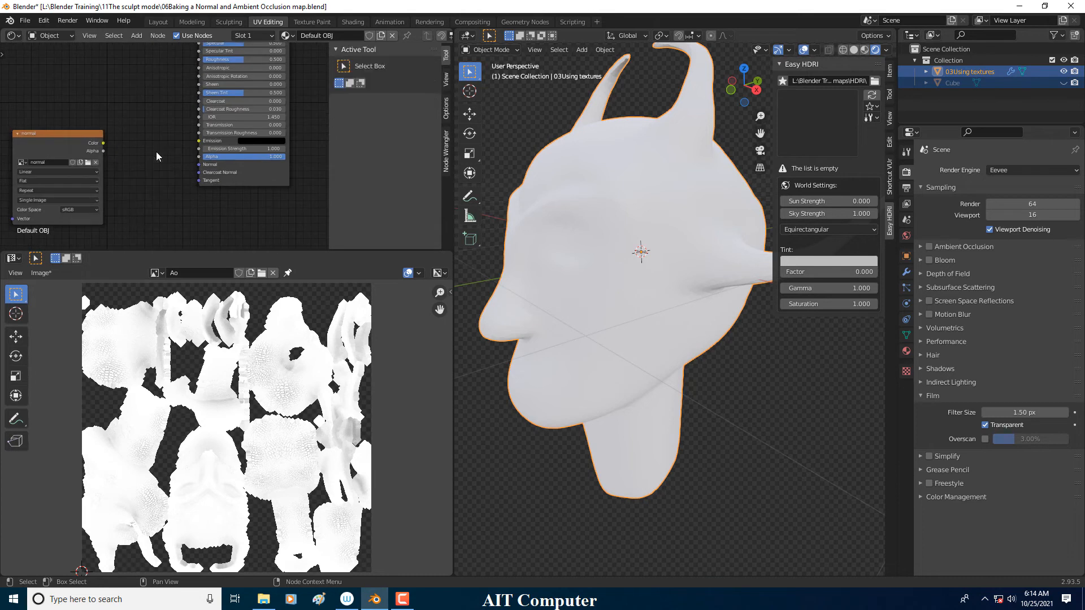
- Add a Normal Map node and route the normal texture's Color through it into the Principled BSDF's Normal input
key("shift+a")
mouse_move(159, 159)
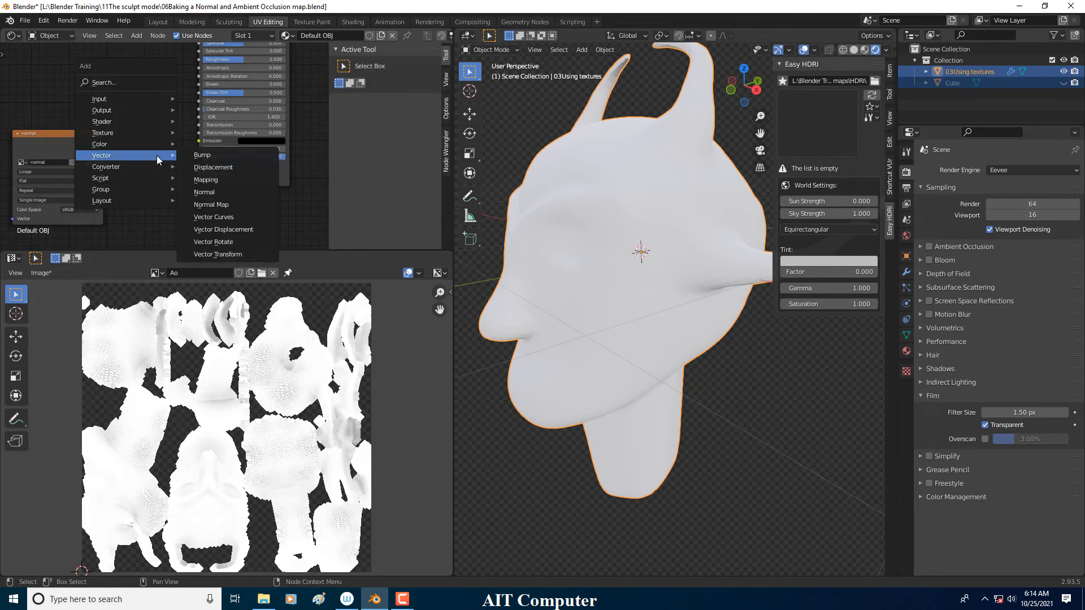
left_click(211, 205)
left_click(140, 154)
left_click(101, 146)
left_click_drag(103, 145, 121, 199)
left_click_drag(177, 161, 199, 164)
- Set the normal texture's color space to Non-Color
mouse_move(631, 249)
middle_mouse_down()
mouse_move(558, 226)
mouse_move(657, 240)
mouse_move(611, 231)
mouse_move(606, 250)
mouse_move(679, 236)
mouse_move(659, 260)
mouse_move(622, 267)
mouse_move(605, 297)
mouse_move(626, 324)
mouse_move(621, 311)
mouse_move(662, 295)
mouse_move(673, 254)
mouse_move(578, 284)
middle_mouse_up()
left_click(84, 210)
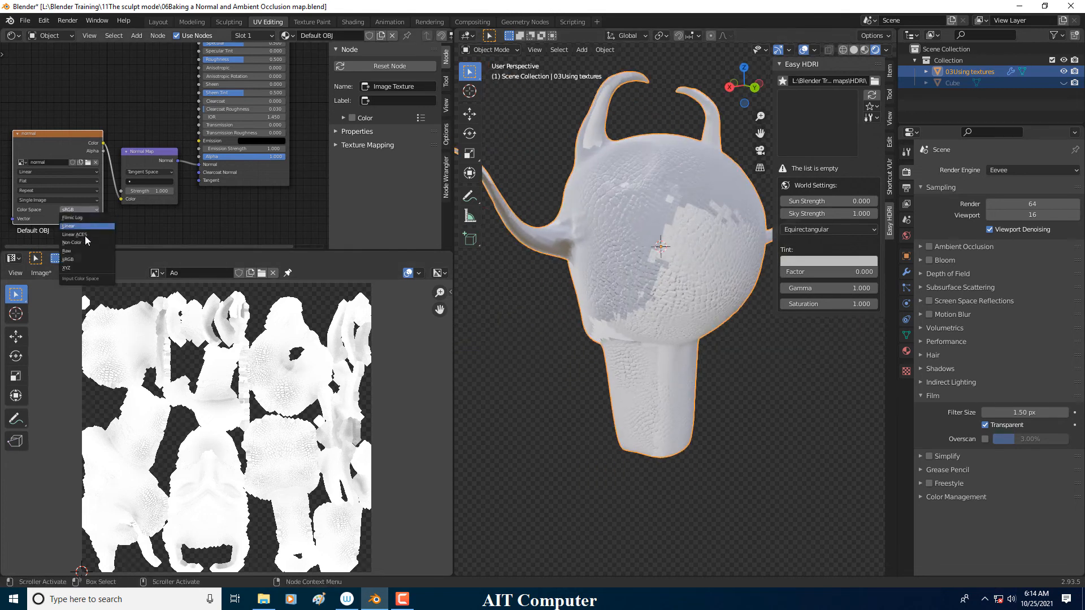
left_click(83, 242)
middle_click_drag(578, 243, 687, 272)
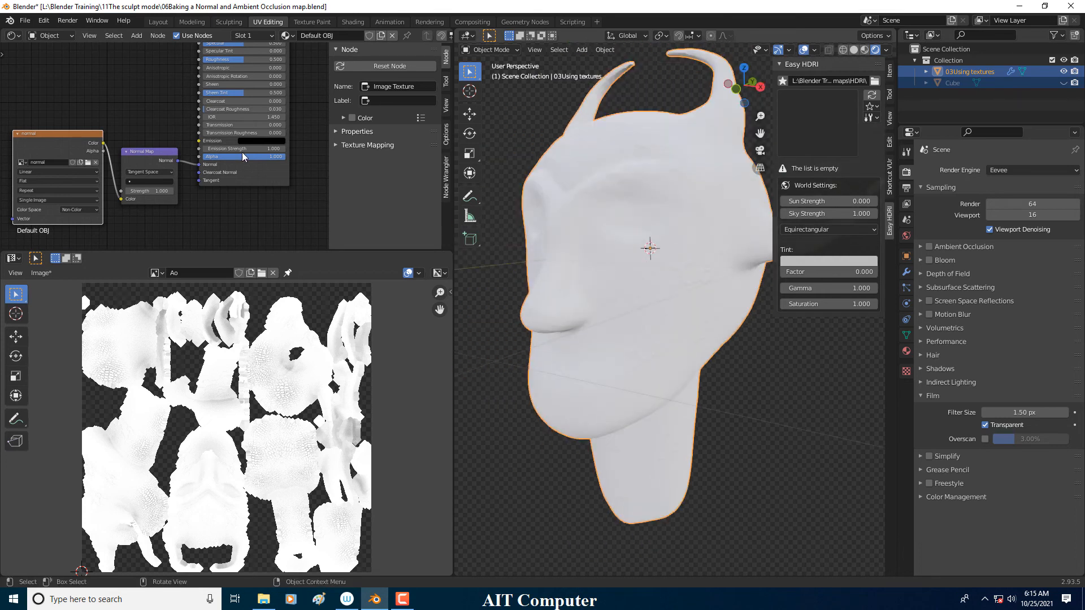
- Try the Ao texture directly as the Principled BSDF's Base Color and disconnect it again
scroll(148, 121, "down", 3)
middle_click_drag(146, 64, 171, 164)
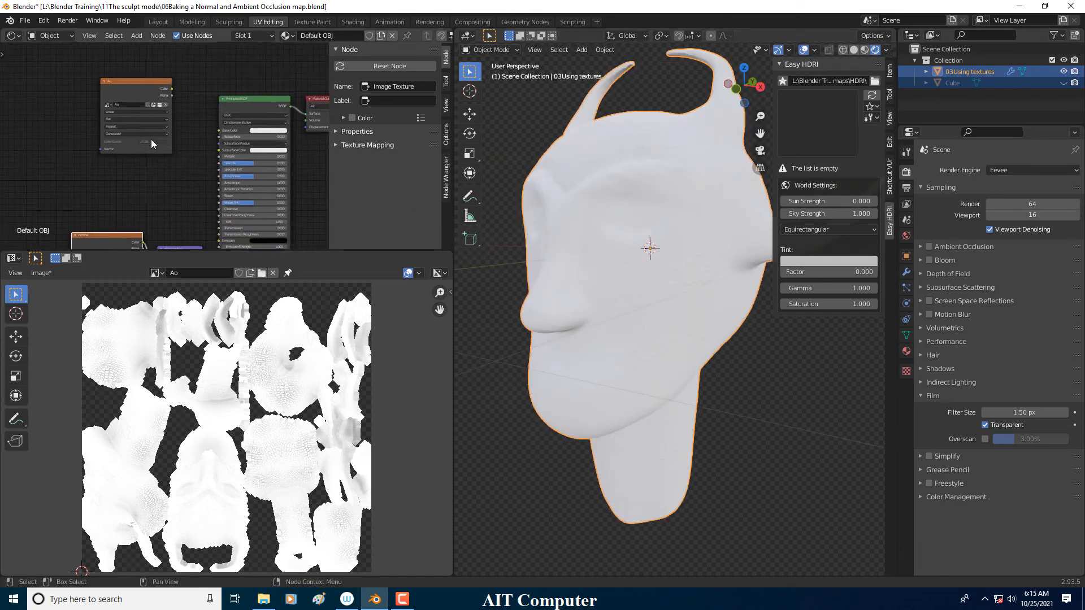
scroll(151, 140, "up", 2)
left_click(133, 69)
left_click_drag(133, 69, 167, 108)
left_click_drag(224, 127, 229, 131)
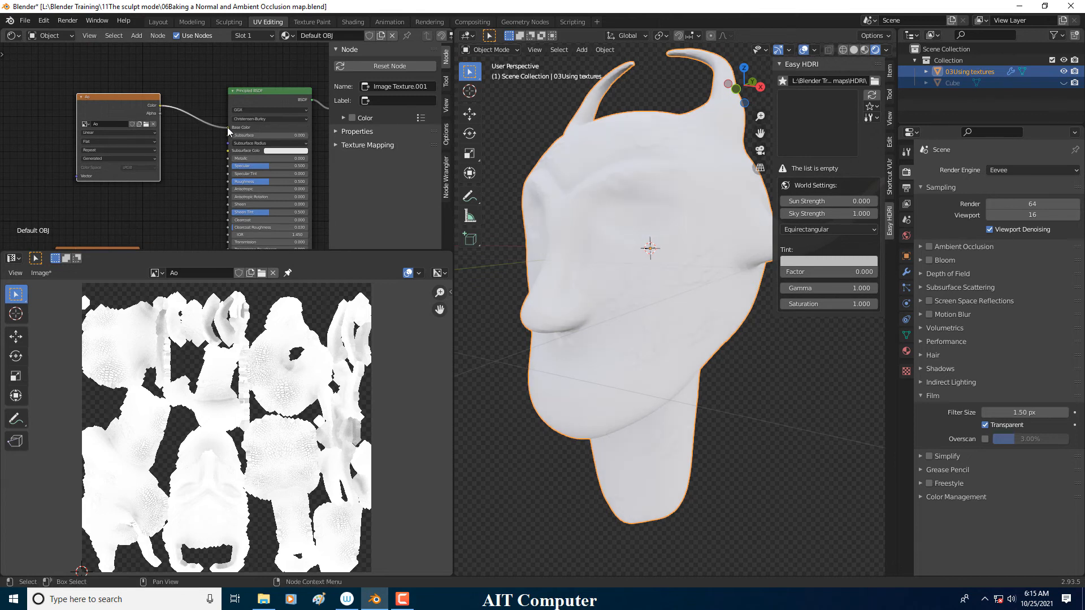
mouse_move(642, 259)
middle_mouse_down()
mouse_move(537, 249)
mouse_move(656, 257)
middle_mouse_up()
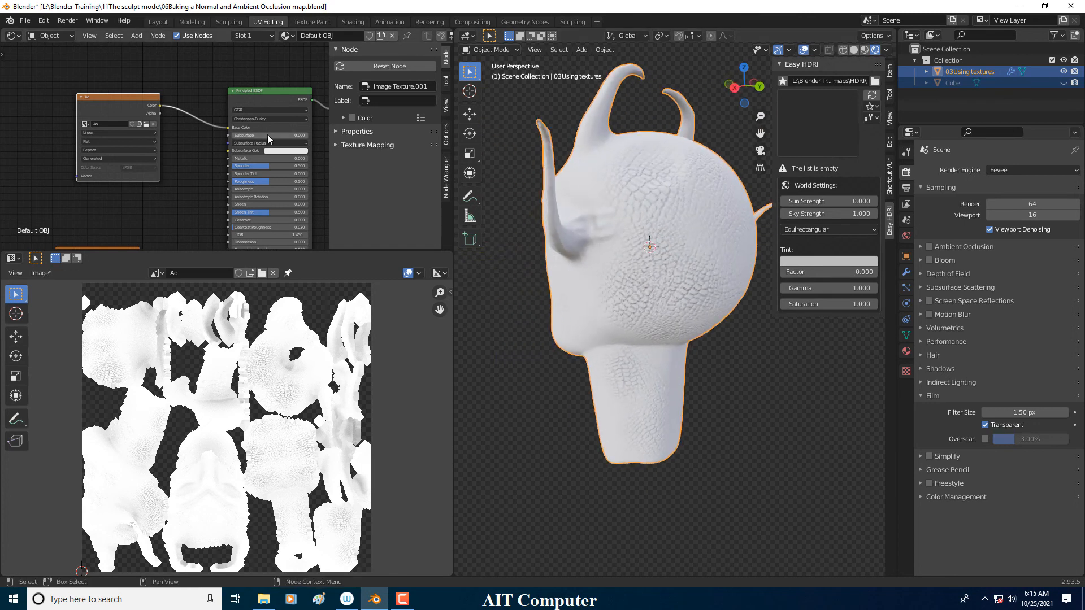
left_click_drag(229, 127, 178, 127)
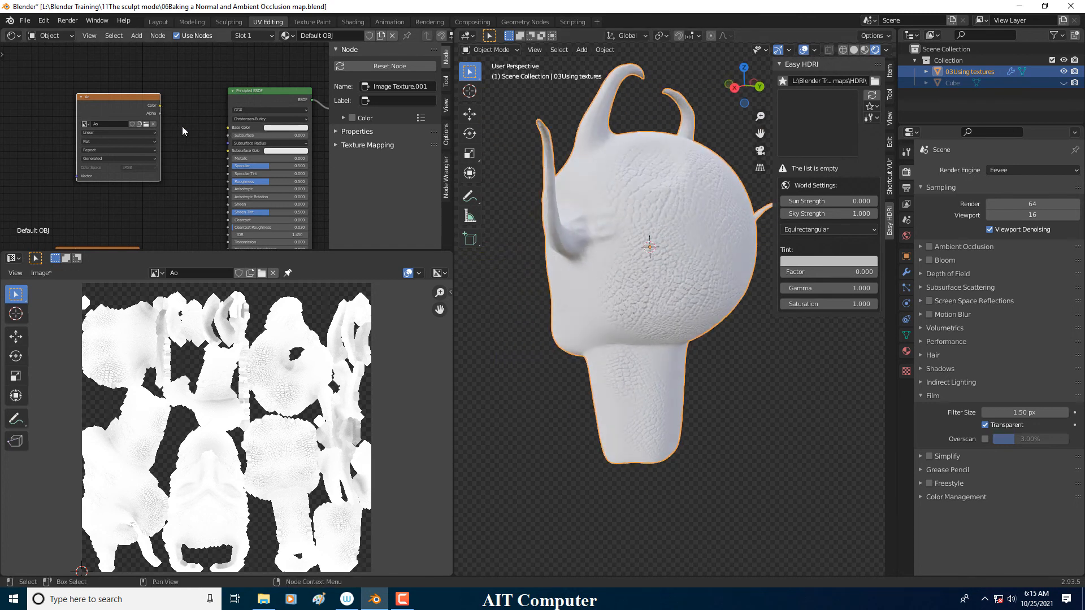
middle_click_drag(608, 241, 727, 244)
- Nudge the Ao texture node slightly upward and set the Principled BSDF's Base Color to olive green
left_click(127, 101, "shift")
left_click_drag(127, 101, 126, 95)
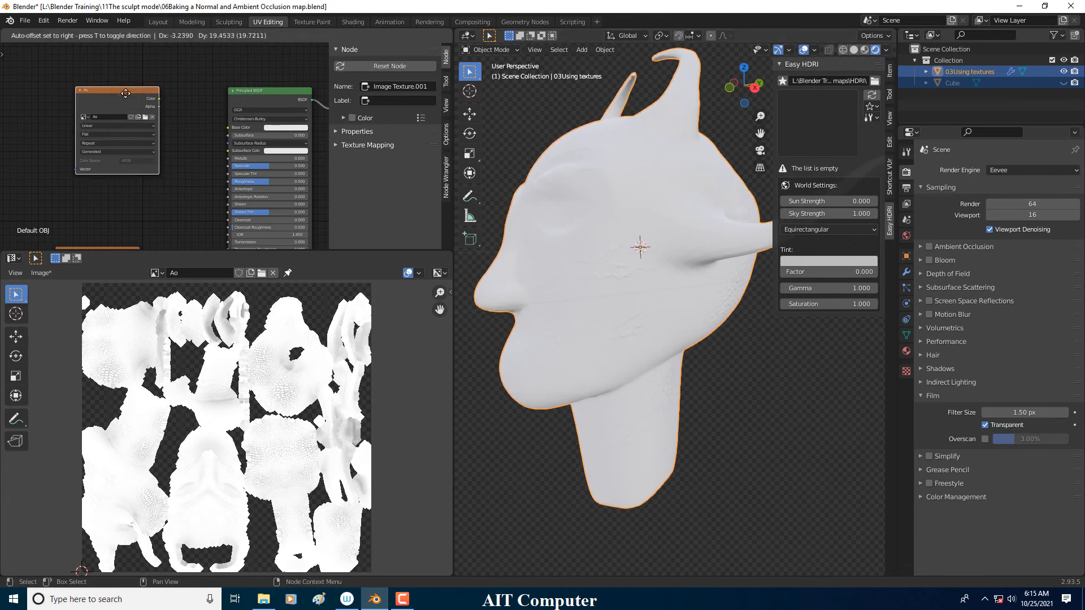
left_click(291, 127)
mouse_move(325, 43)
left_mouse_down()
mouse_move(324, 55)
mouse_move(283, 57)
left_mouse_up()
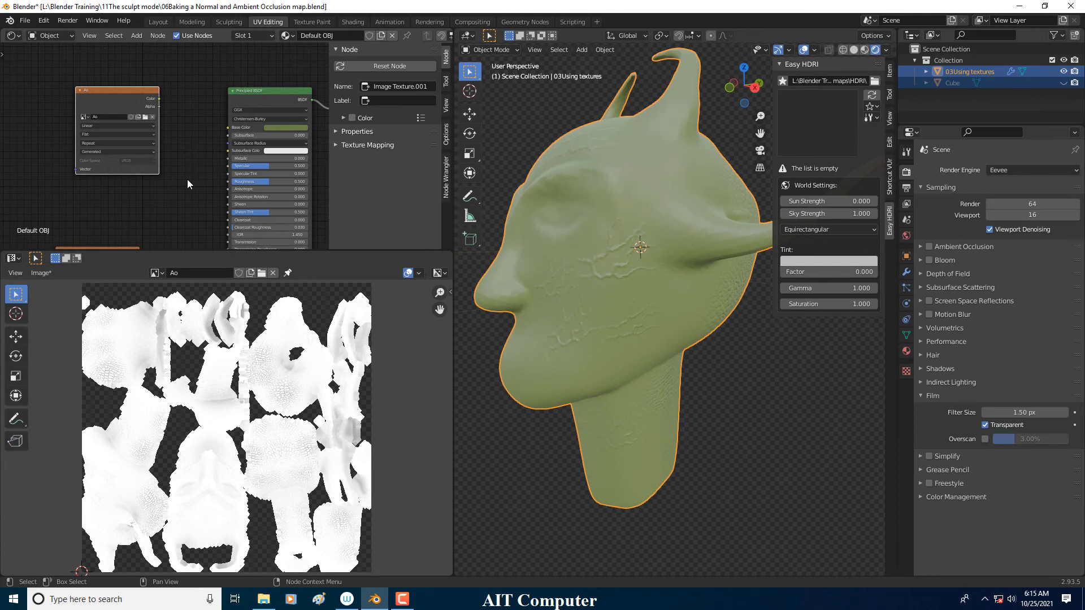
- Add an RGB input node and place it just below the Ao texture node
key("shift+a")
mouse_move(184, 125)
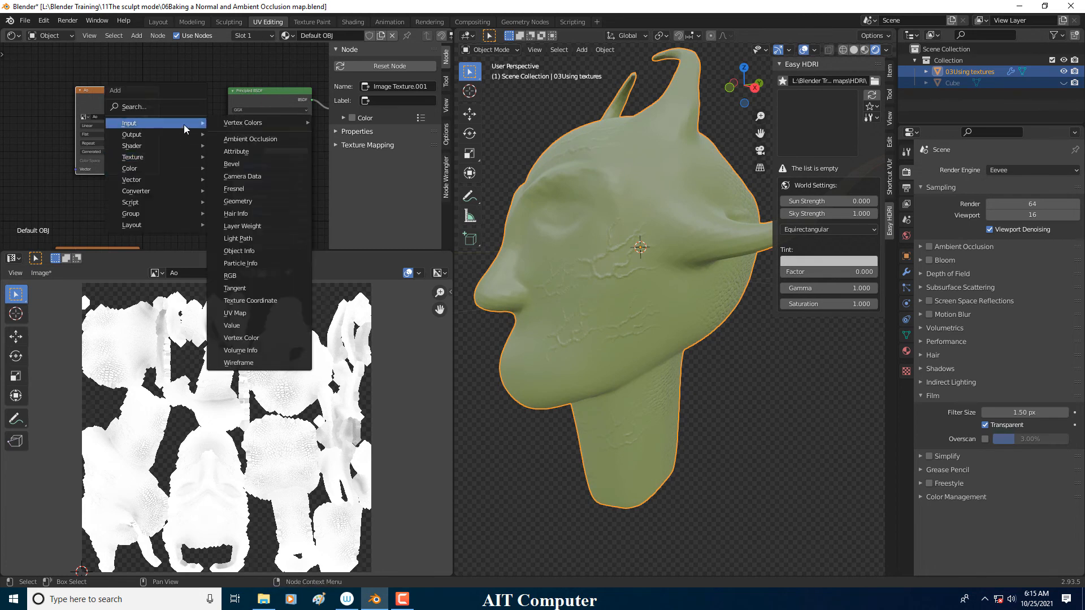
left_click(257, 275)
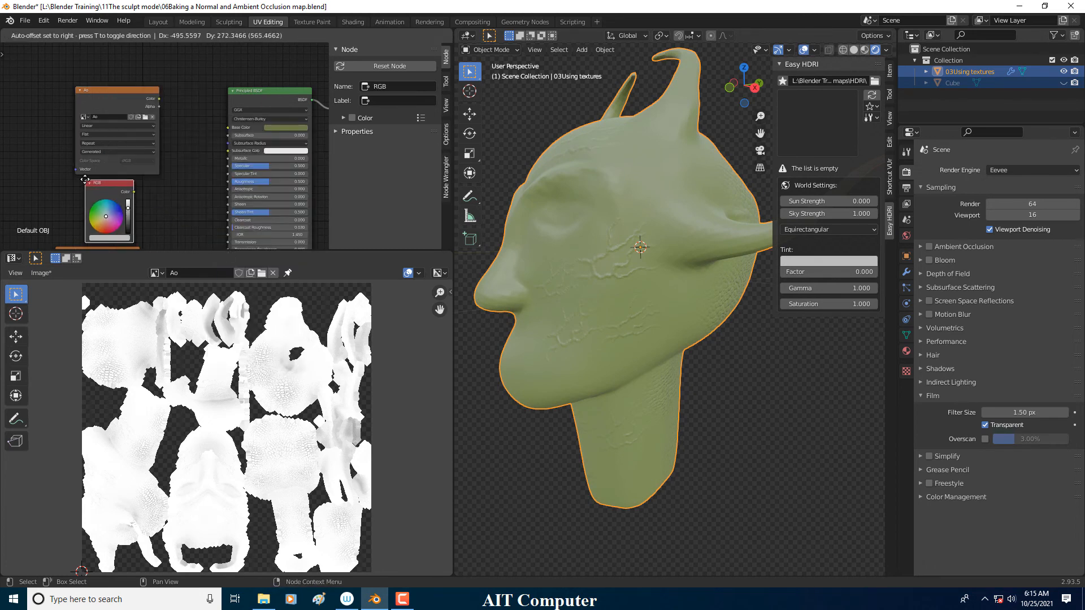
left_click(108, 187)
left_click_drag(119, 189, 133, 187)
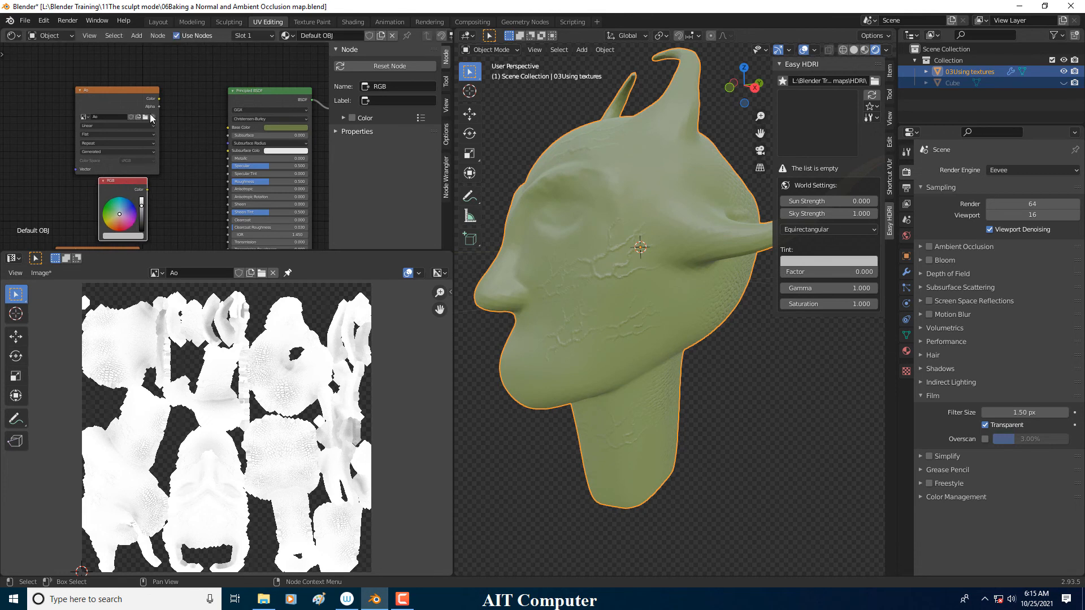
- Combine the Ao texture and the RGB node through a Mix node and expand that node
left_click(143, 97)
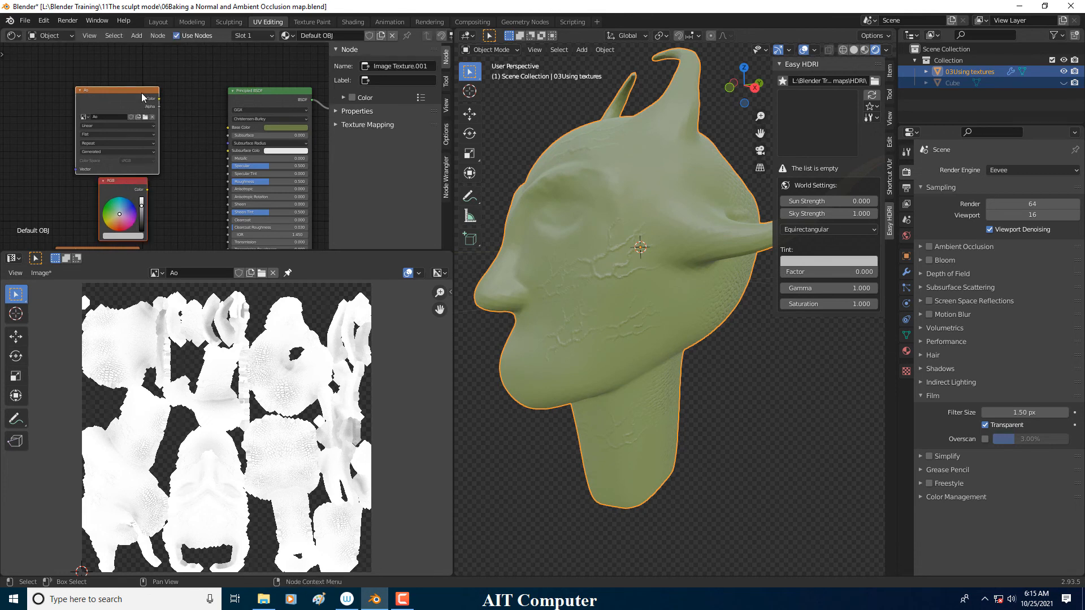
key("ctrl+0")
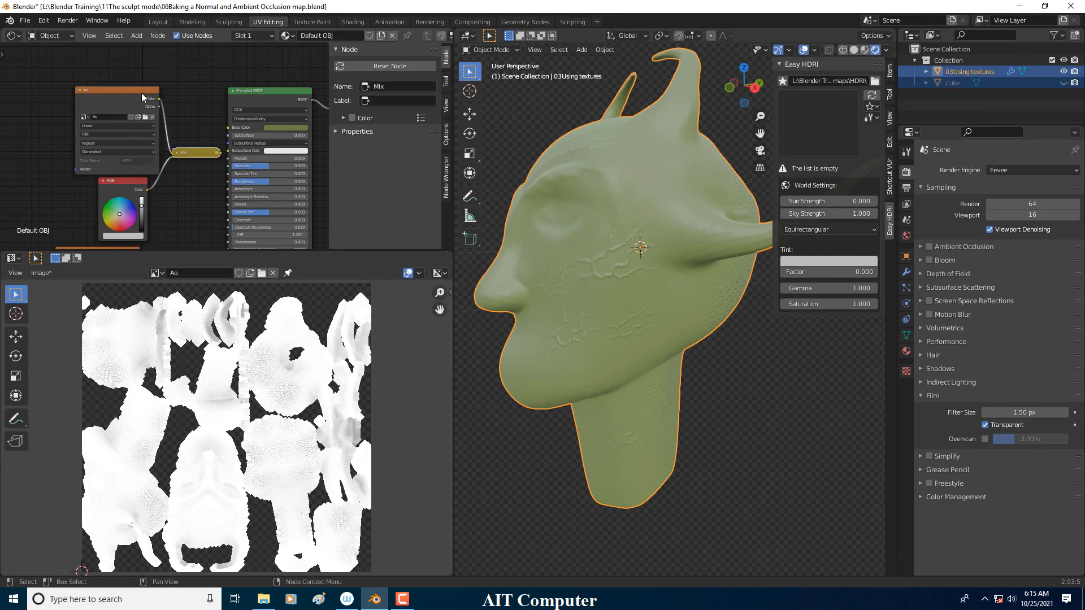
left_click(175, 154)
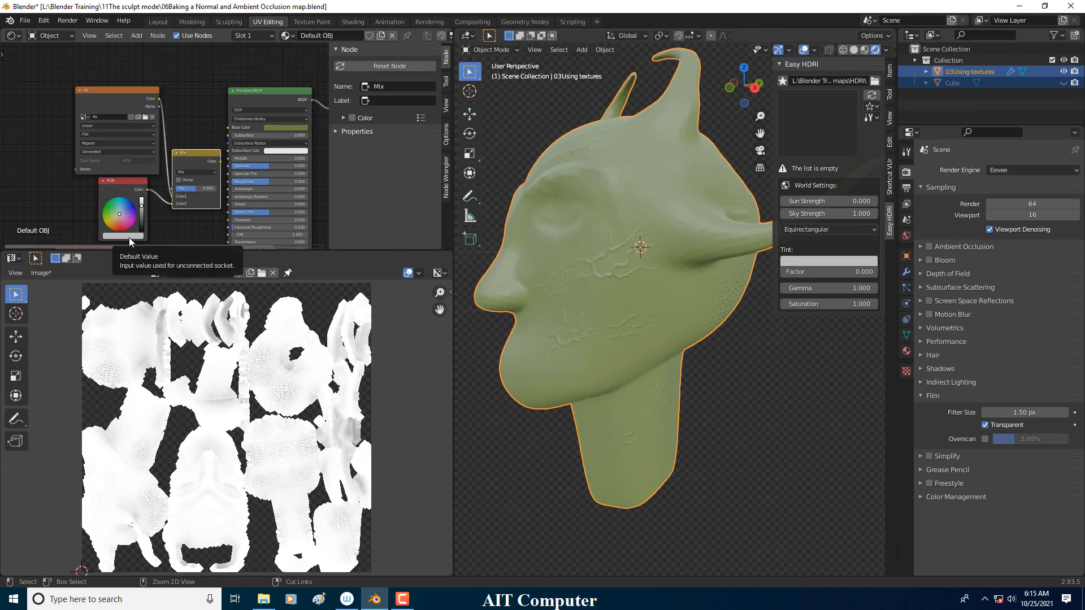
- Paste the green Base Color into the RGB node and preview the RGB and Mix outputs on the head
key("ctrl+v")
left_click_drag(200, 153, 197, 138)
left_click(127, 182, "ctrl+shift")
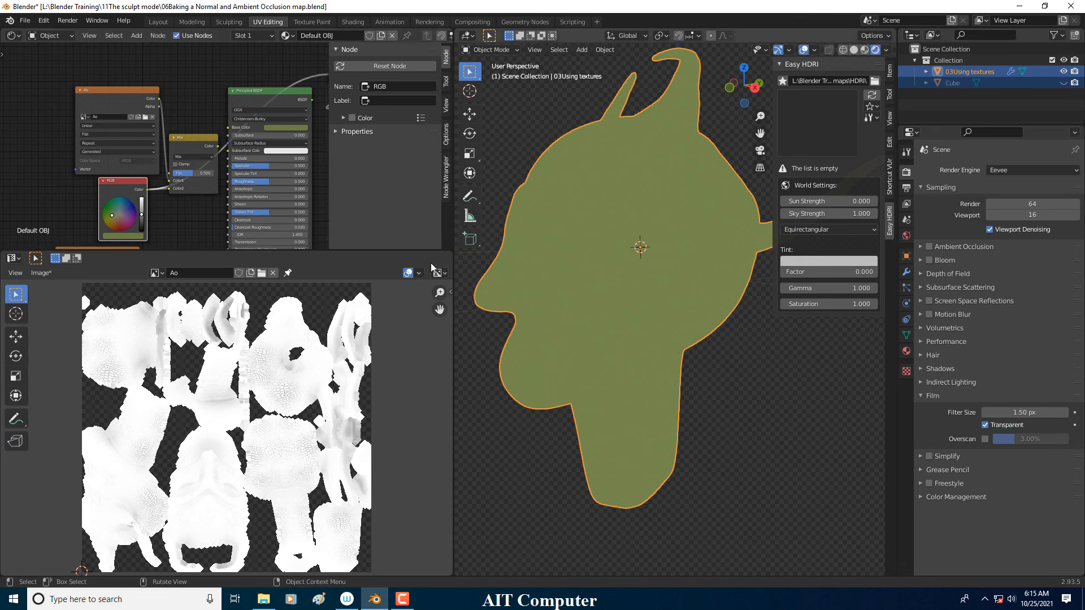
left_click(198, 137, "ctrl+shift")
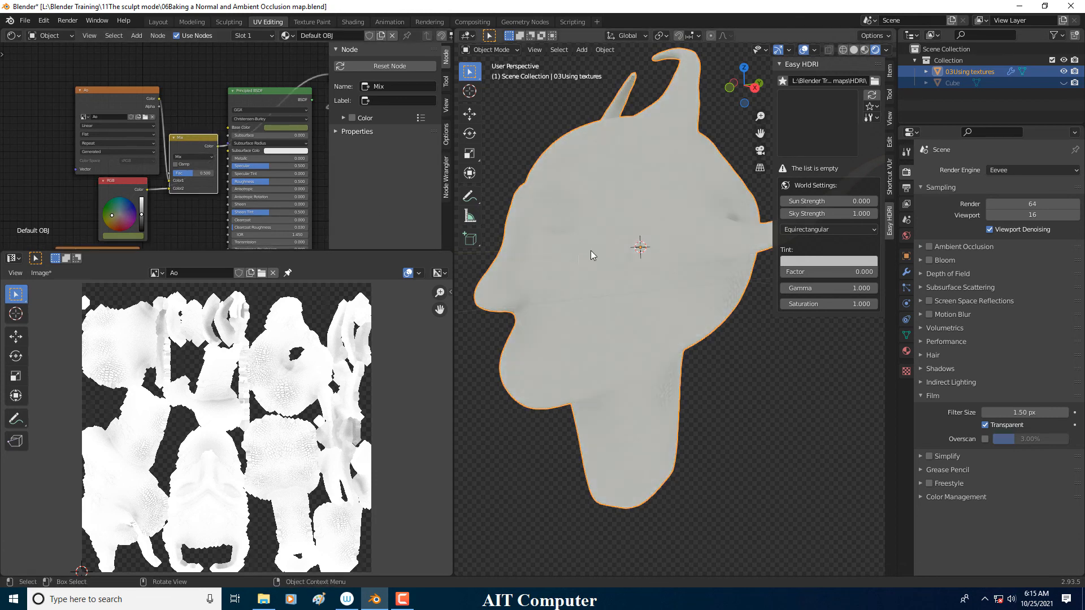
- Change the Principled BSDF's Base Color to a sandy yellow and copy it into the RGB node
middle_click_drag(578, 255, 603, 273)
left_click(280, 128)
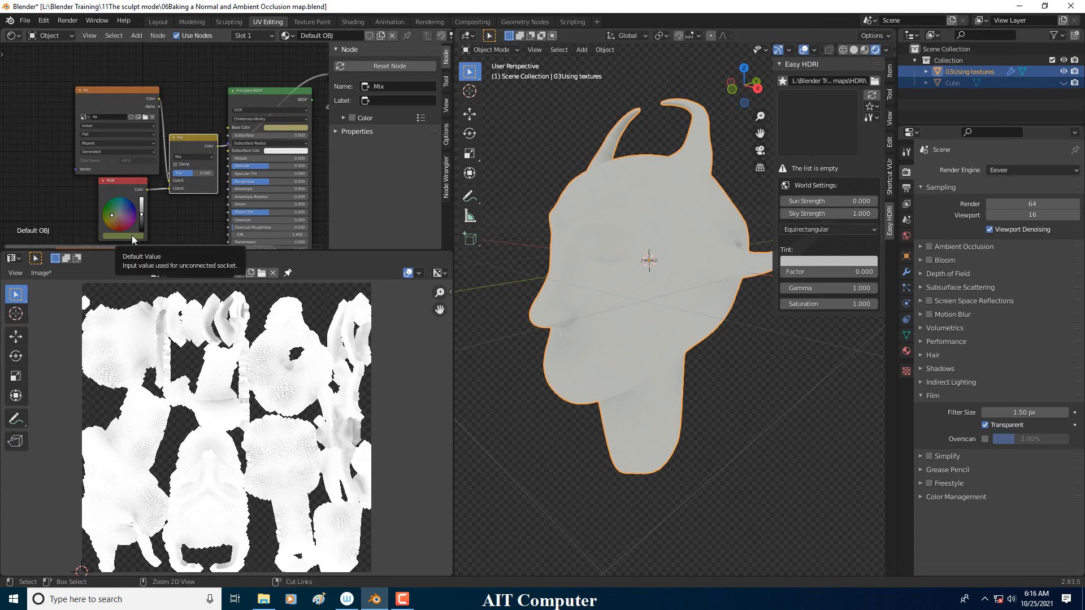
key("ctrl+v")
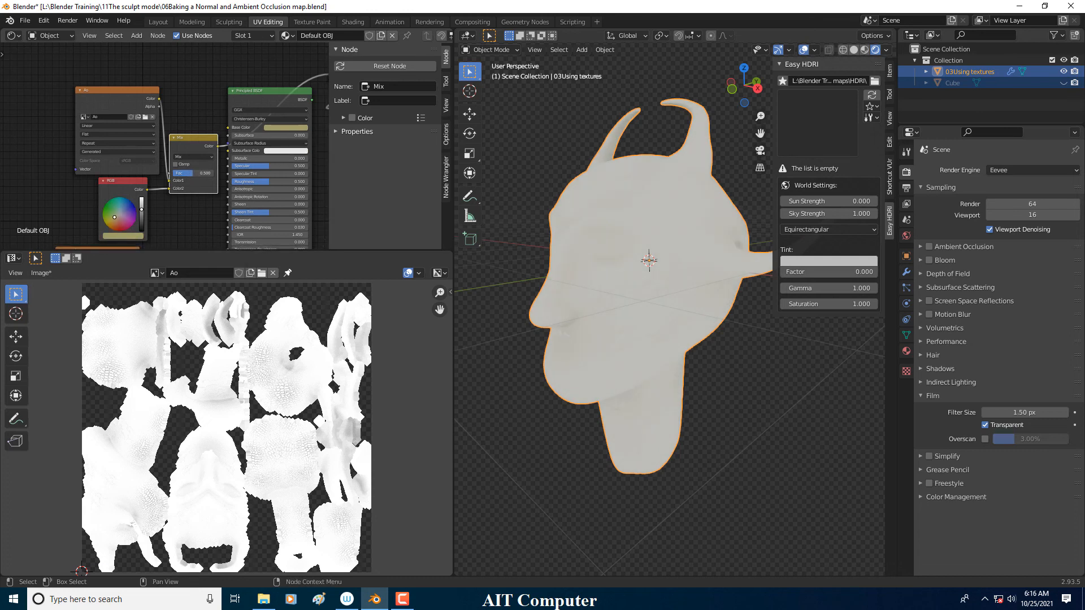
- Set the Mix node's factor to 1.000, feed it into Base Color, and show the Principled BSDF shading on the head
left_click_drag(192, 173, 214, 173)
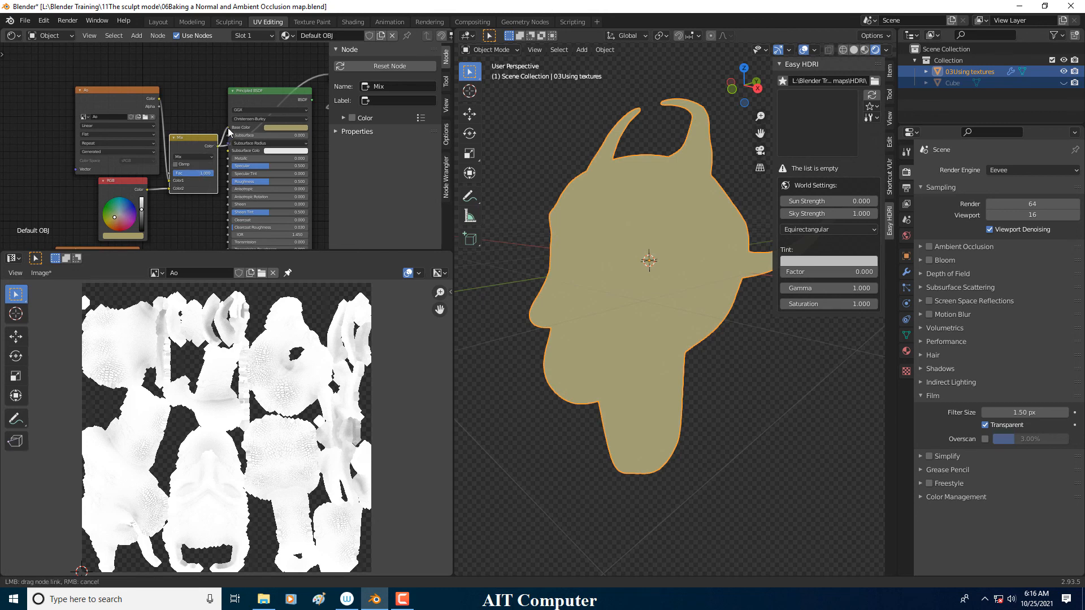
scroll(268, 125, "down", 2)
left_click(267, 126, "ctrl+shift")
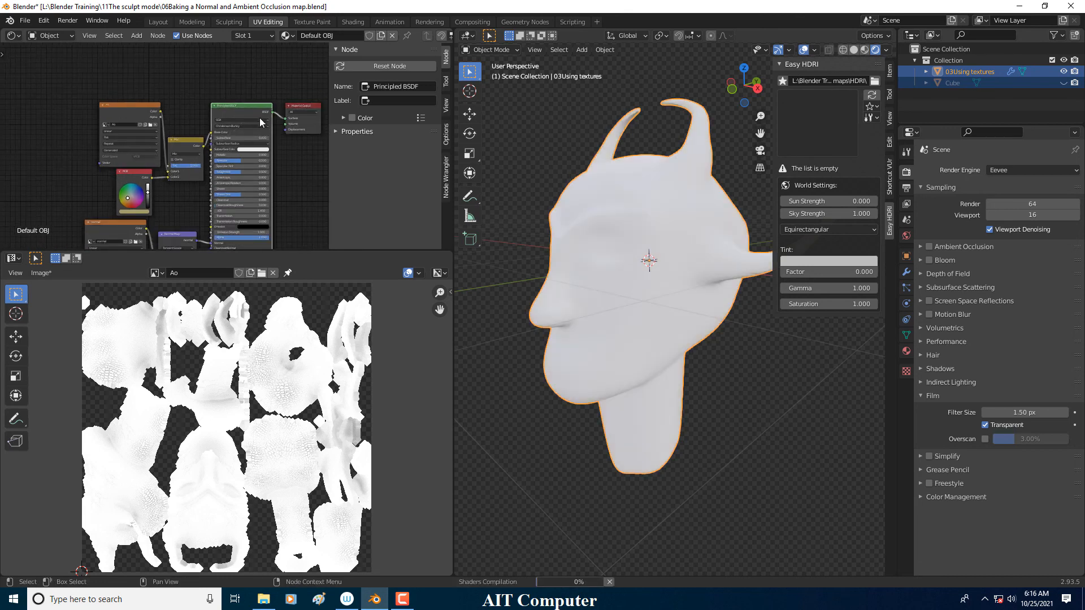
scroll(612, 301, "up", 3)
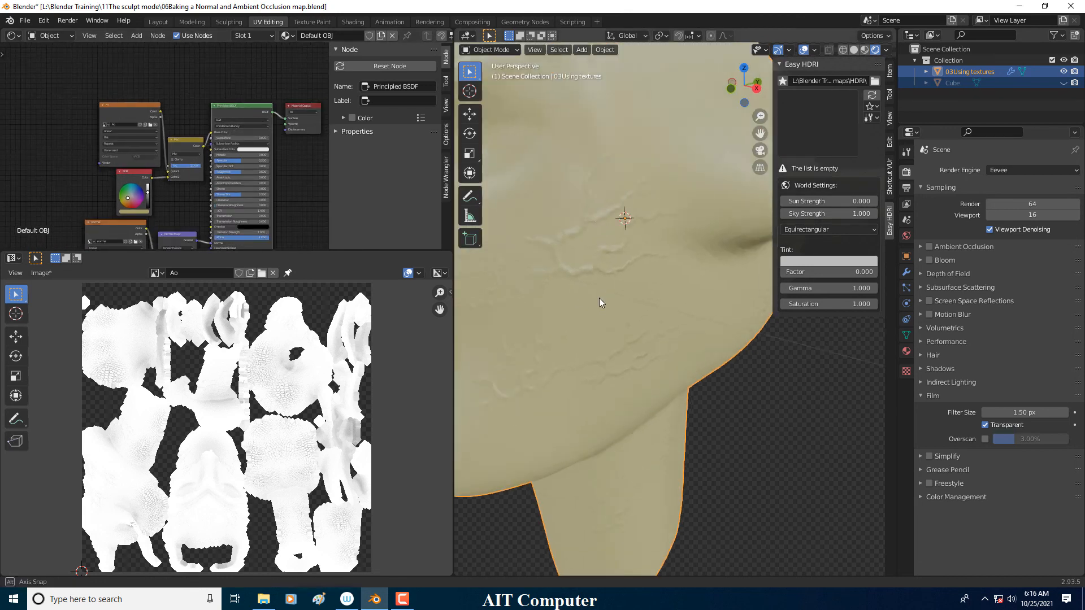
scroll(597, 297, "down", 2)
middle_click_drag(597, 296, 670, 286)
scroll(592, 266, "down", 3)
scroll(640, 272, "up", 4)
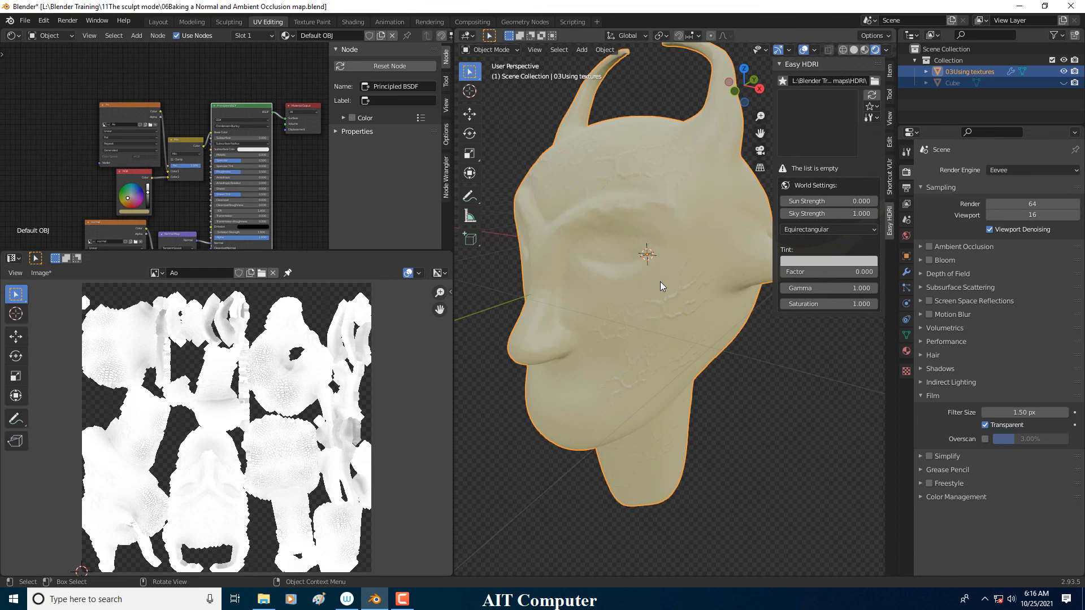
- Move the texture, RGB, Mix and Normal Map nodes together farther away from the Principled BSDF
left_click_drag(75, 87, 184, 235)
left_click_drag(139, 117, 94, 95)
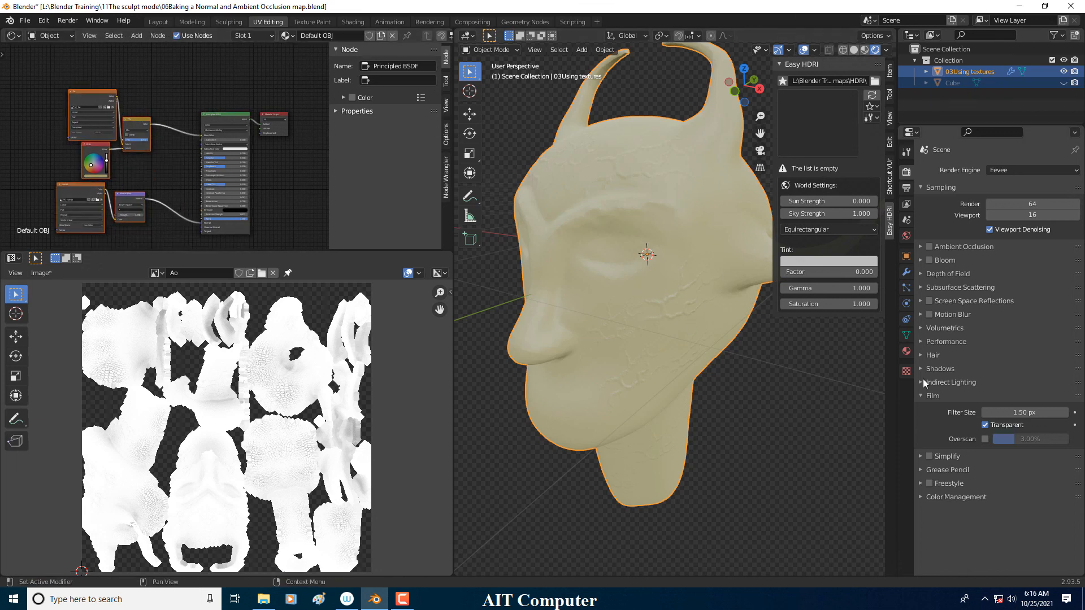
- Try Cycles as the render engine for previewing the head
left_click(1013, 171)
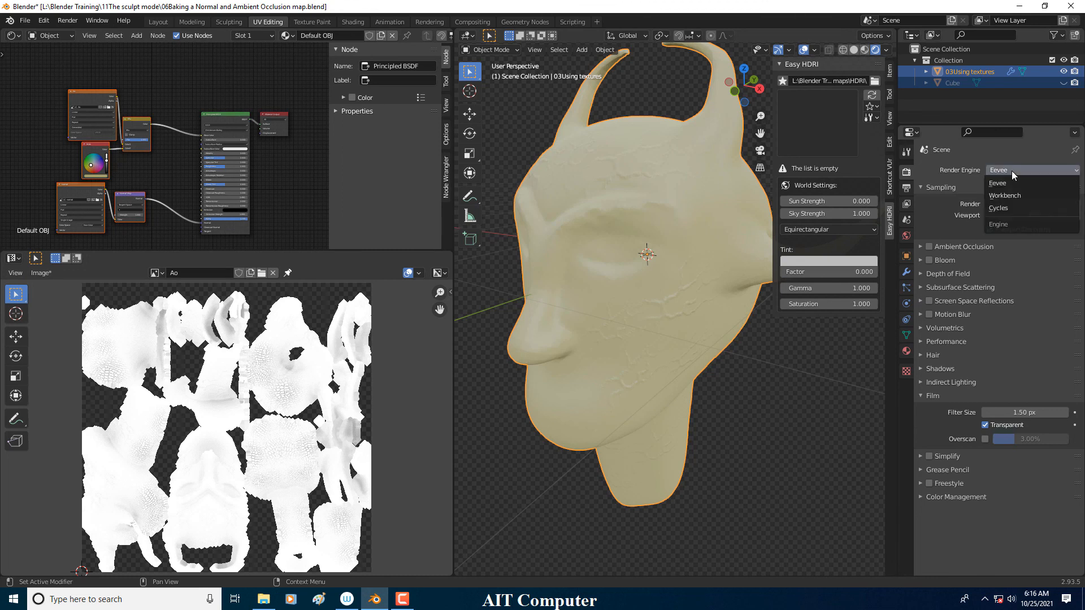
left_click(1000, 209)
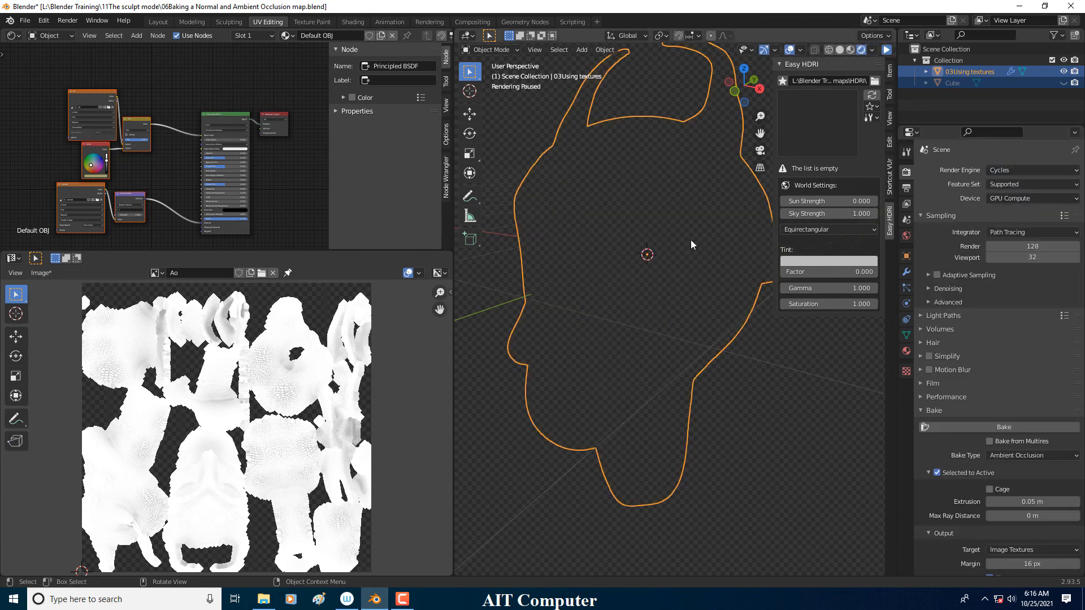
scroll(685, 259, "down", 3)
mouse_move(667, 275)
middle_mouse_down()
mouse_move(700, 283)
mouse_move(638, 279)
mouse_move(653, 285)
middle_mouse_up()
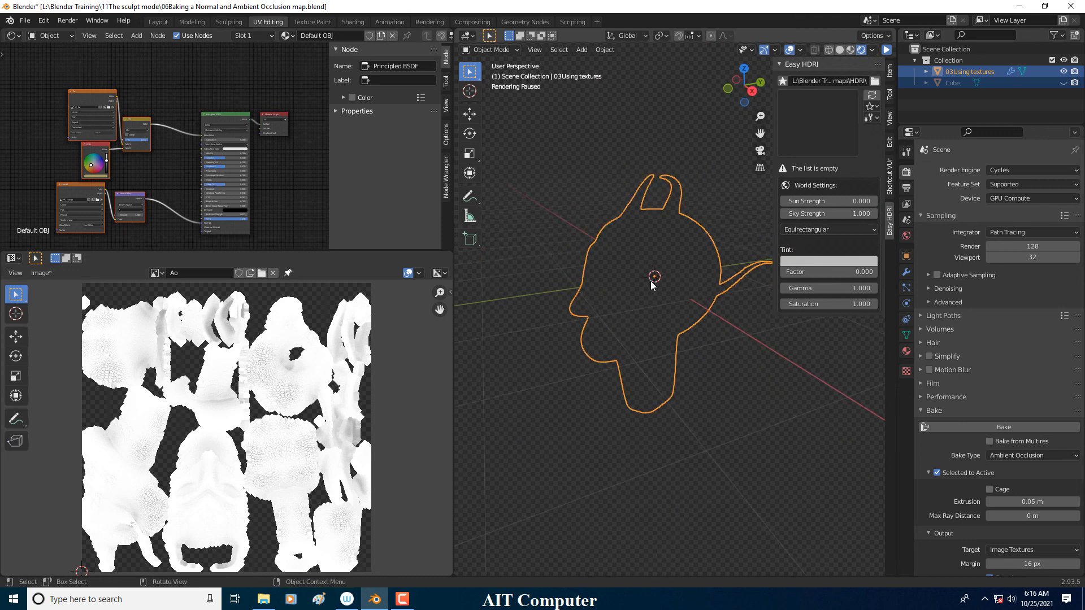
scroll(663, 278, "up", 2)
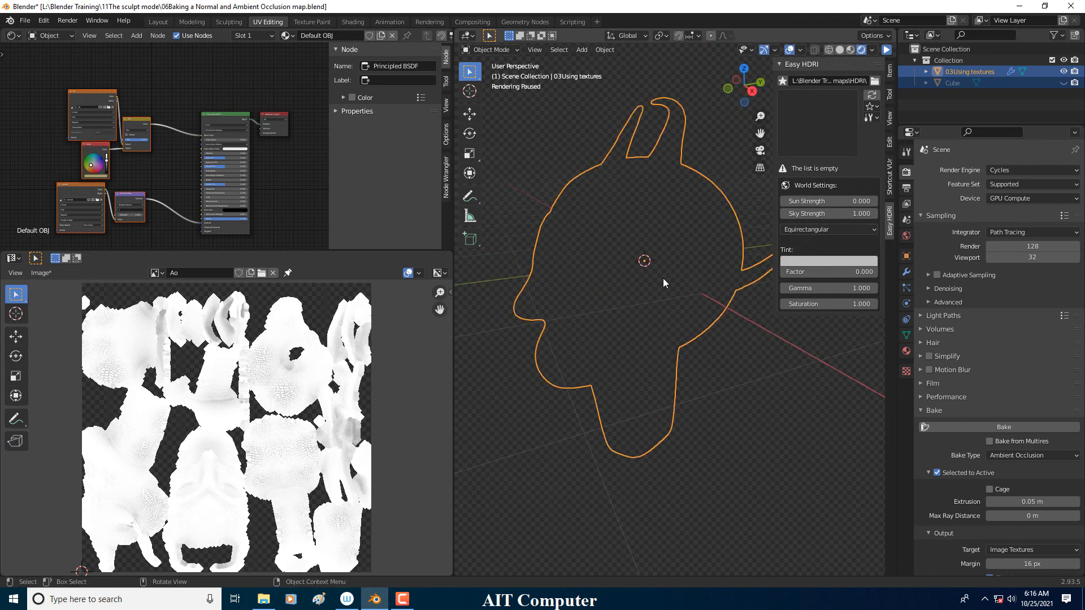
- Set the render engine back to Eevee
left_click(1013, 170)
left_click(1011, 172)
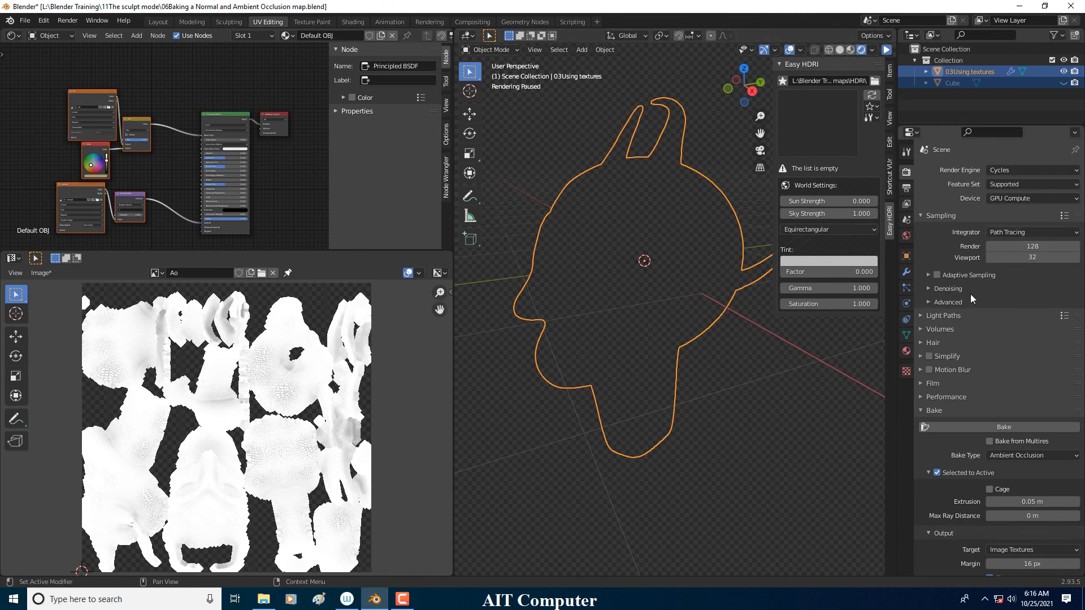
left_click(1018, 171)
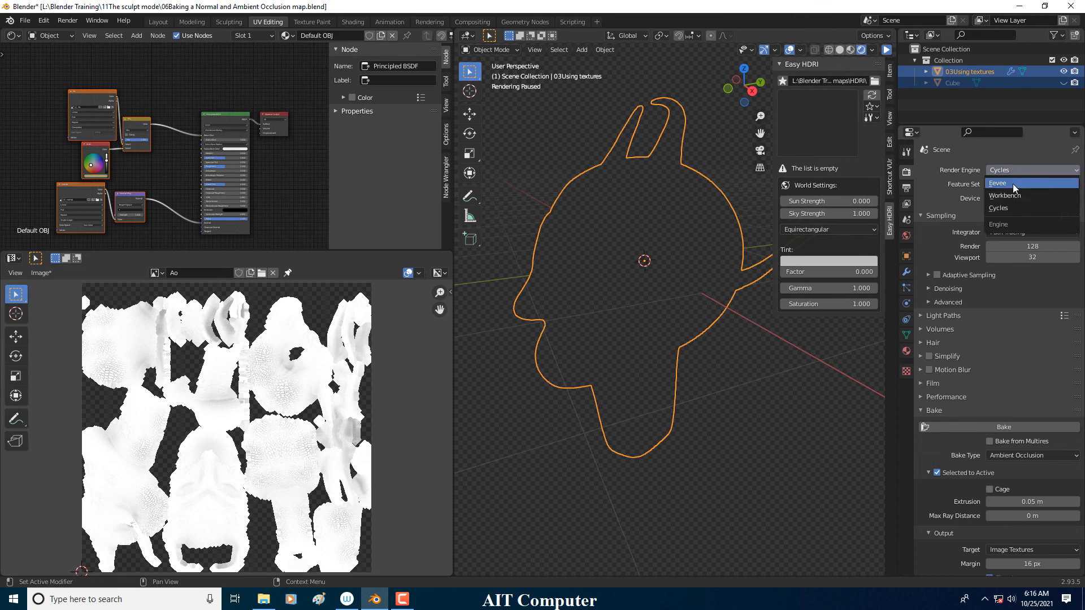
left_click(1013, 184)
- Examine the baked surface detail on the face and the back of the head
mouse_move(701, 287)
middle_mouse_down()
mouse_move(624, 282)
mouse_move(696, 299)
mouse_move(627, 286)
middle_mouse_up()
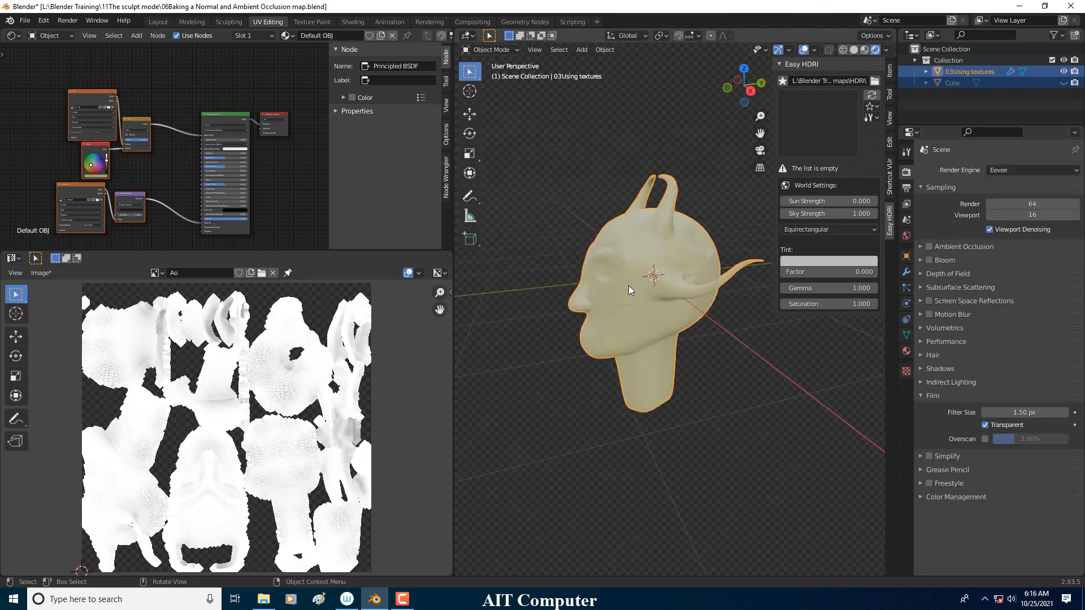
scroll(644, 287, "up", 5)
scroll(644, 287, "down", 4)
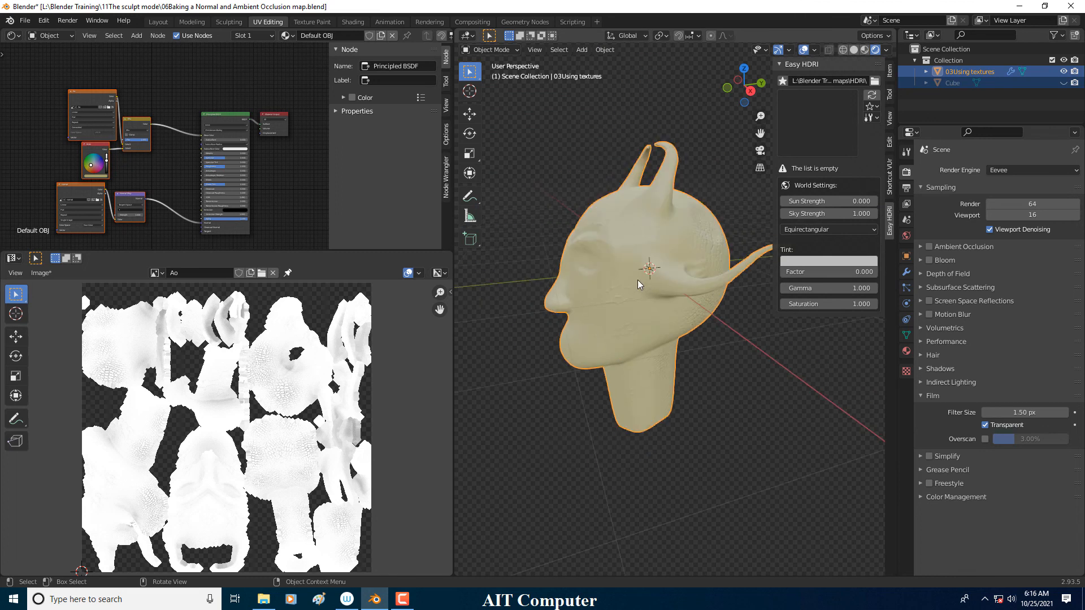
scroll(635, 280, "up", 3)
middle_click_drag(656, 279, 694, 239)
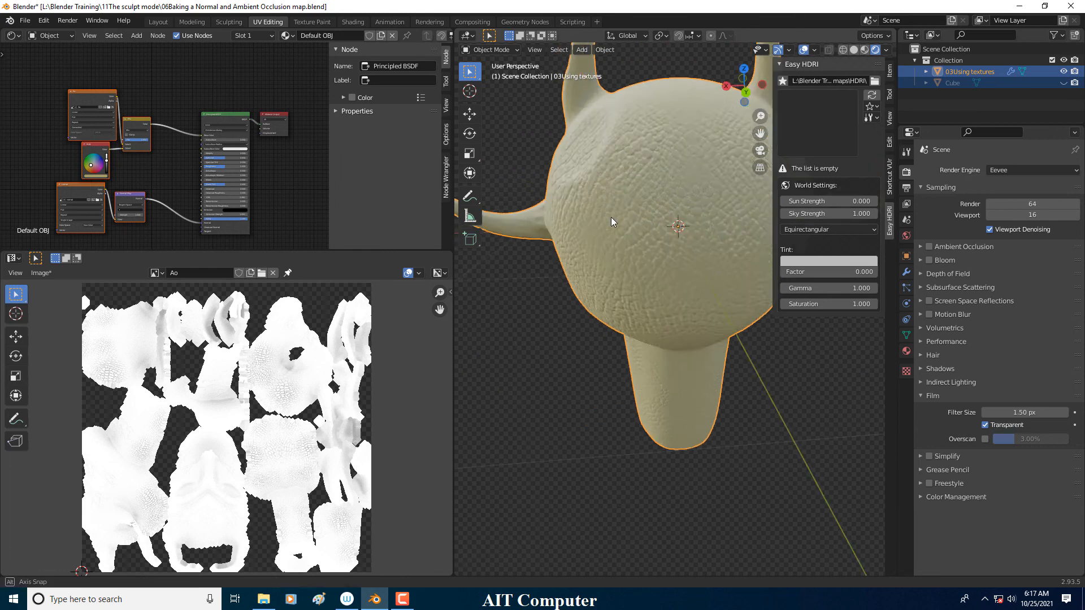
scroll(645, 253, "down", 3)
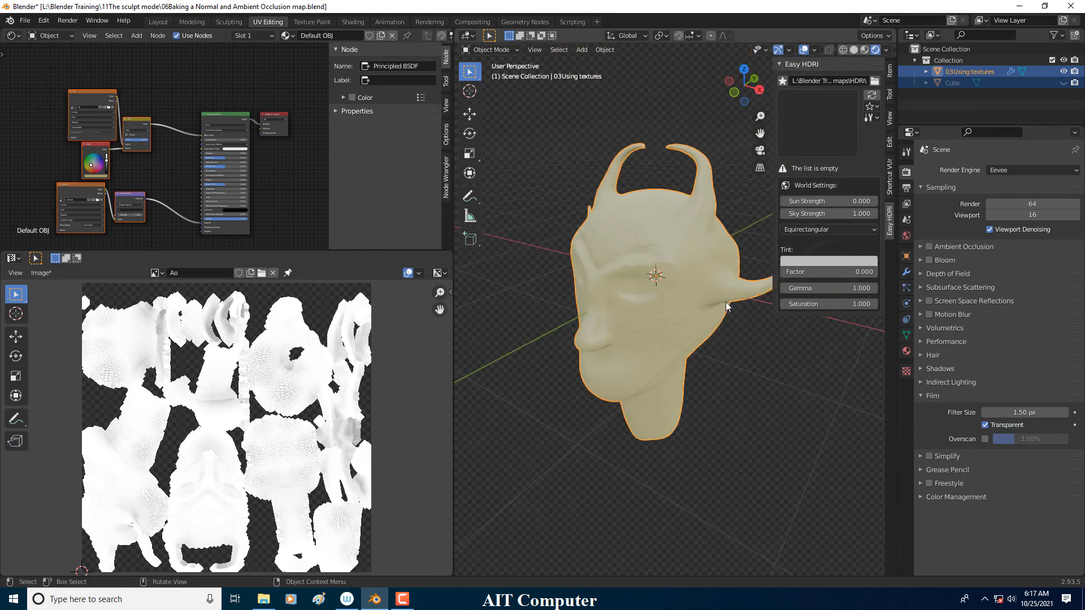